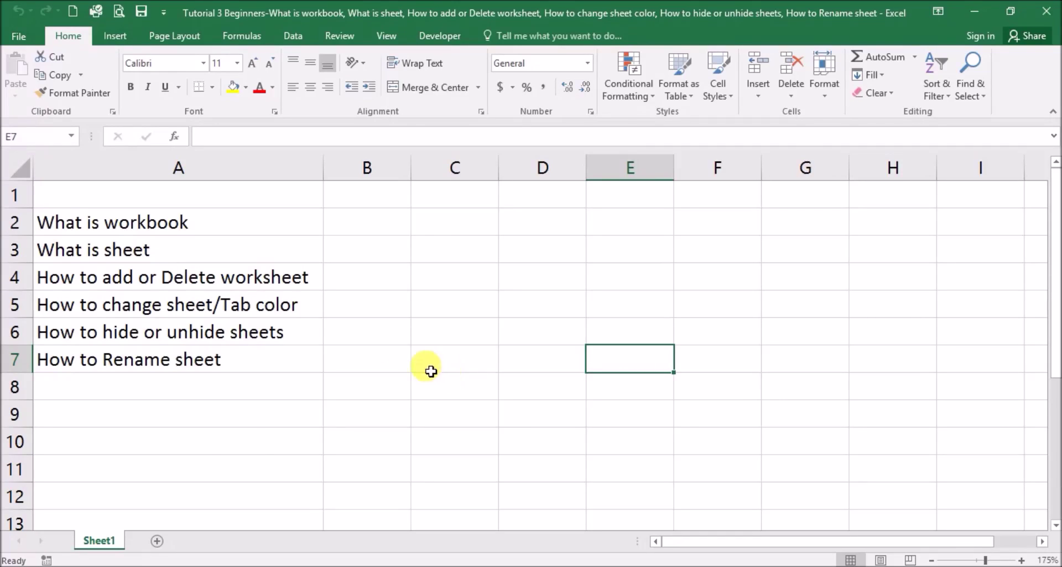
# - Launch Excel 2016 with a blank workbook and add three new sheets to it
pyautogui.press('super')
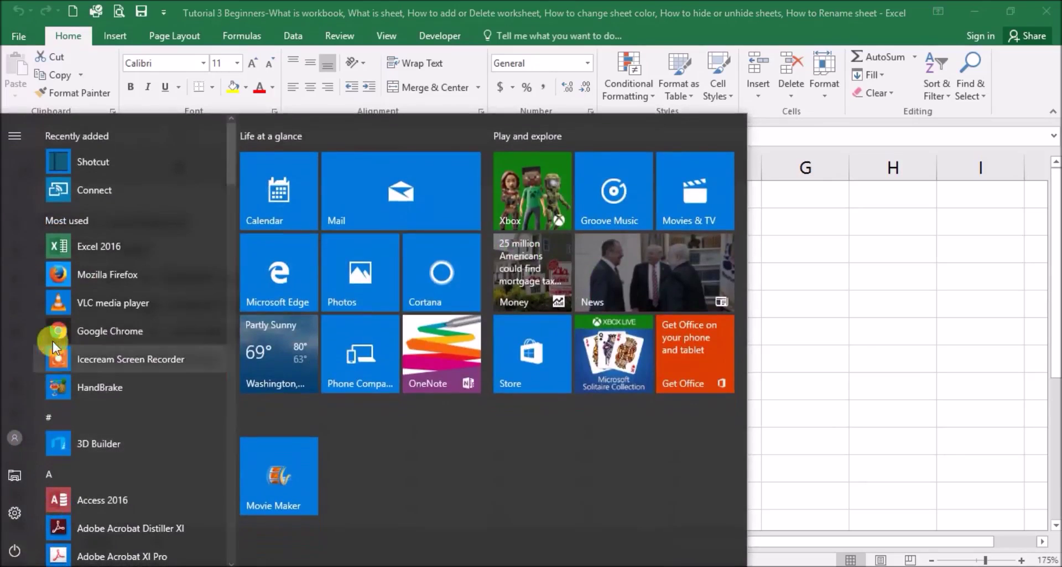
pyautogui.click(88, 236)
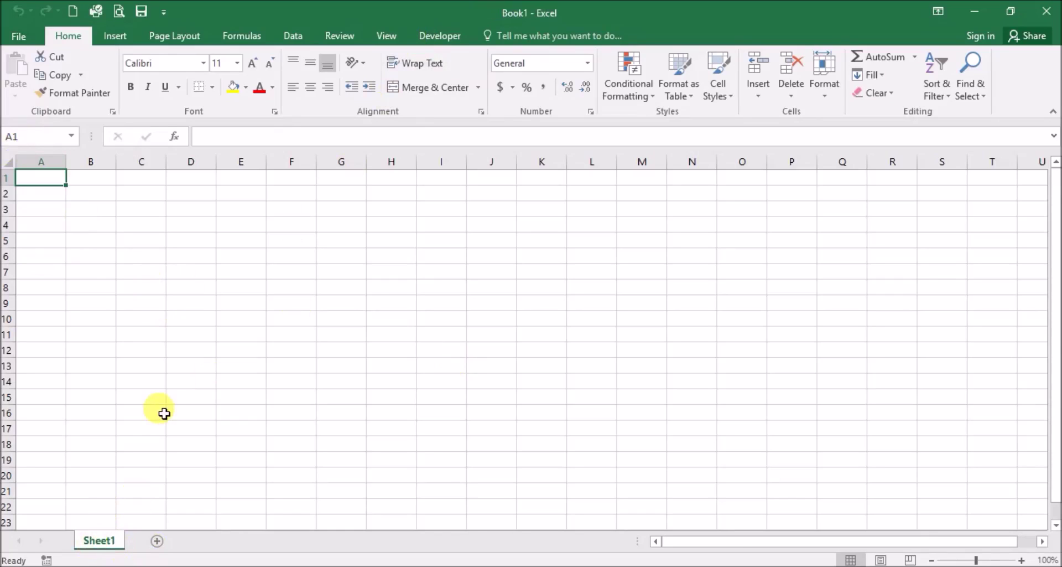
pyautogui.click(156, 541)
pyautogui.click(208, 541)
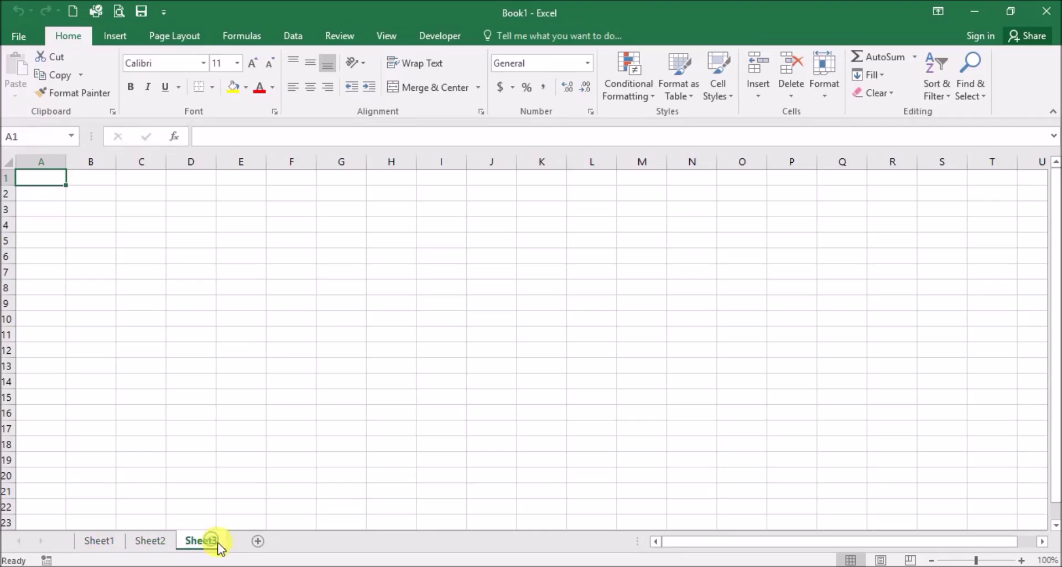
pyautogui.click(258, 540)
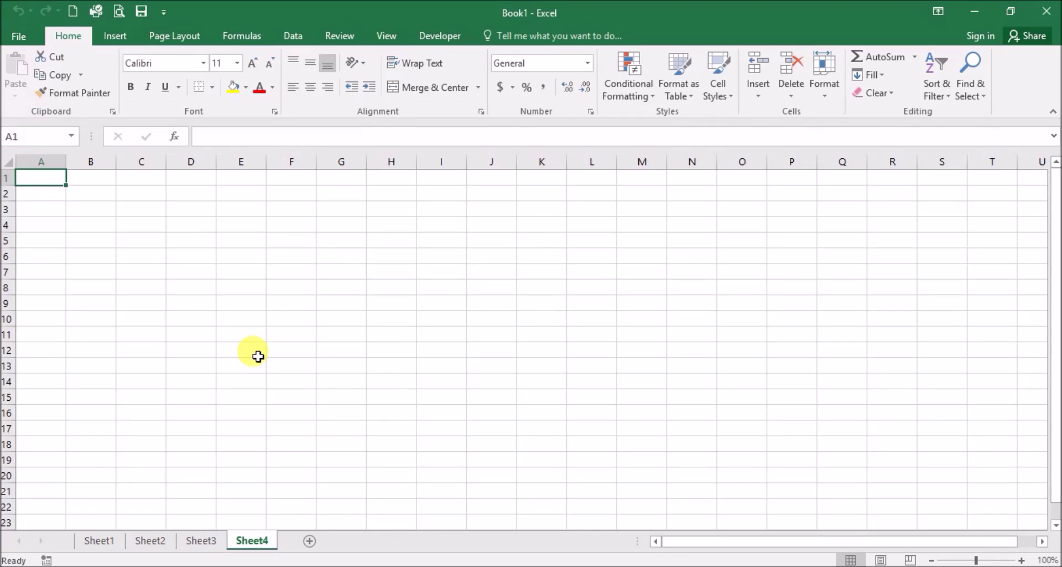
# - Check the file information page, then close Book1 without saving changes
pyautogui.click(19, 35)
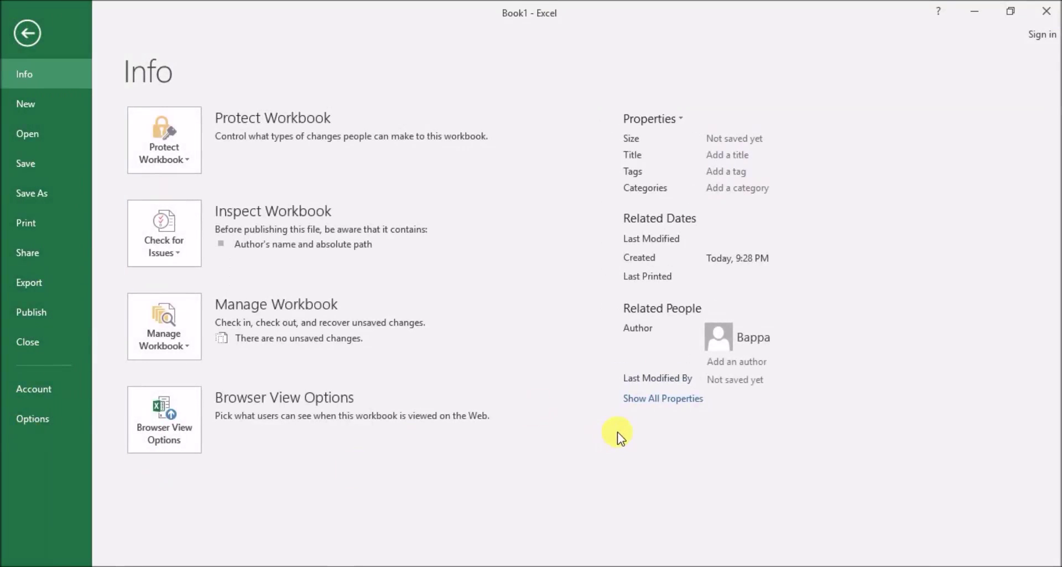
pyautogui.press('Escape')
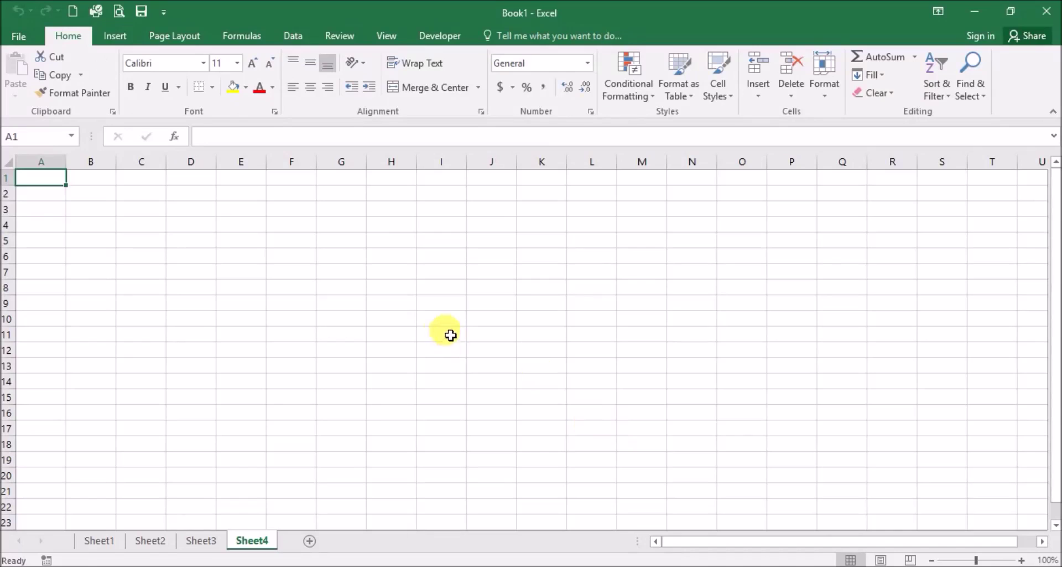
pyautogui.click(100, 545)
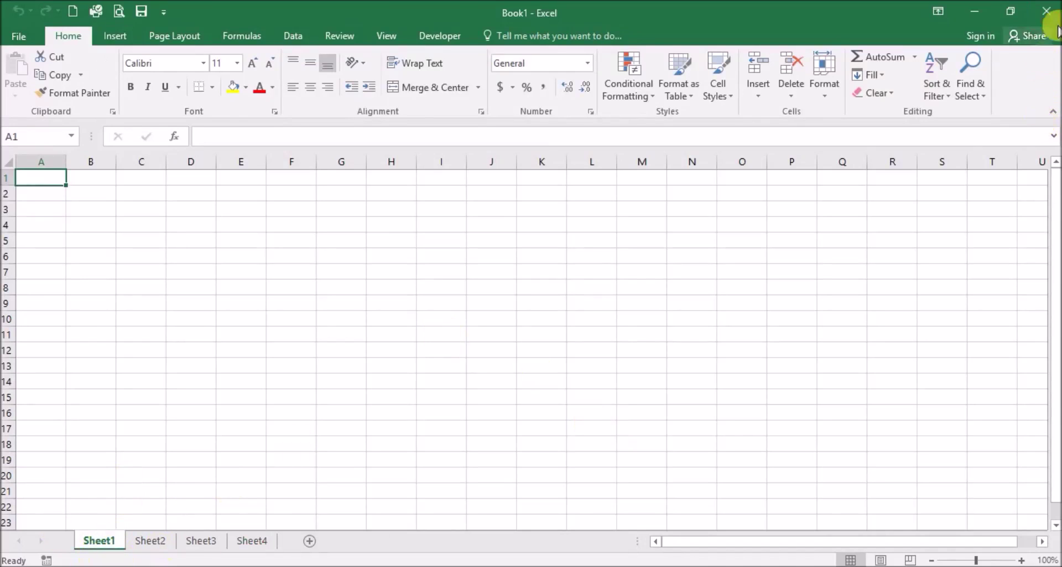
pyautogui.click(1046, 11)
pyautogui.click(531, 309)
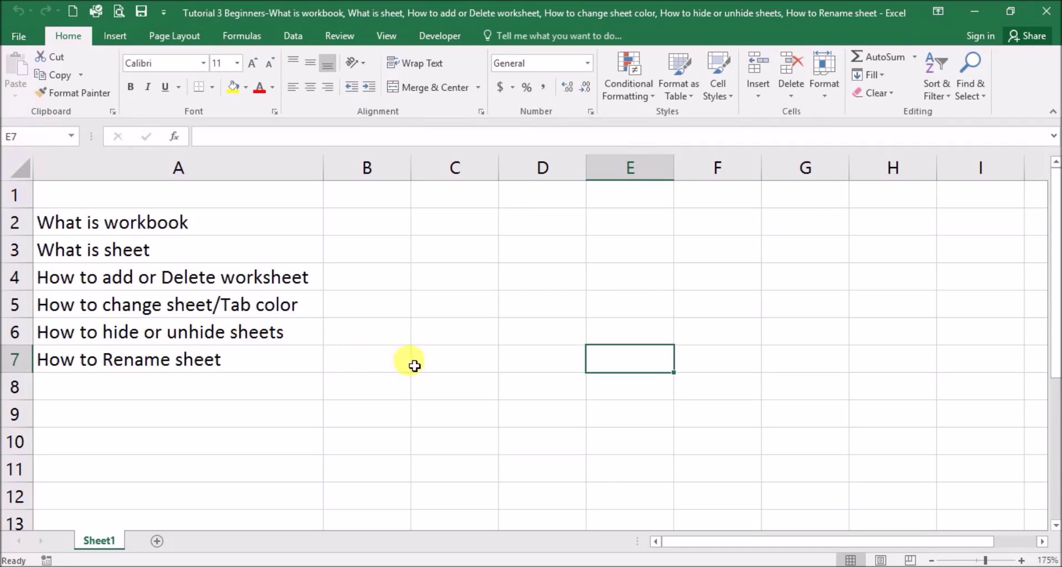
# - Select the 'What is sheet' and 'How to add or Delete worksheet' topics, then launch a blank workbook
pyautogui.click(91, 253)
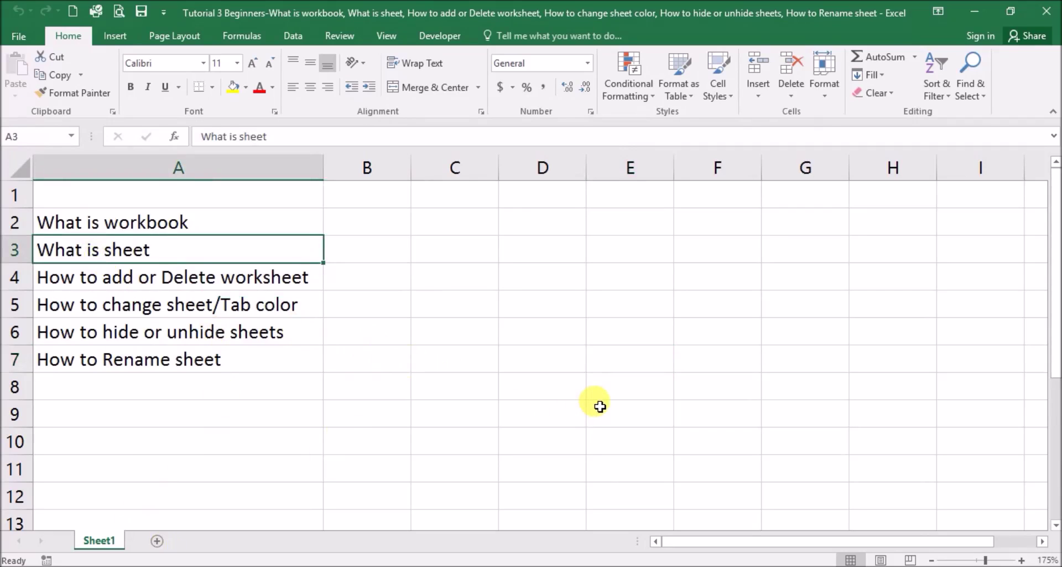
pyautogui.click(114, 277)
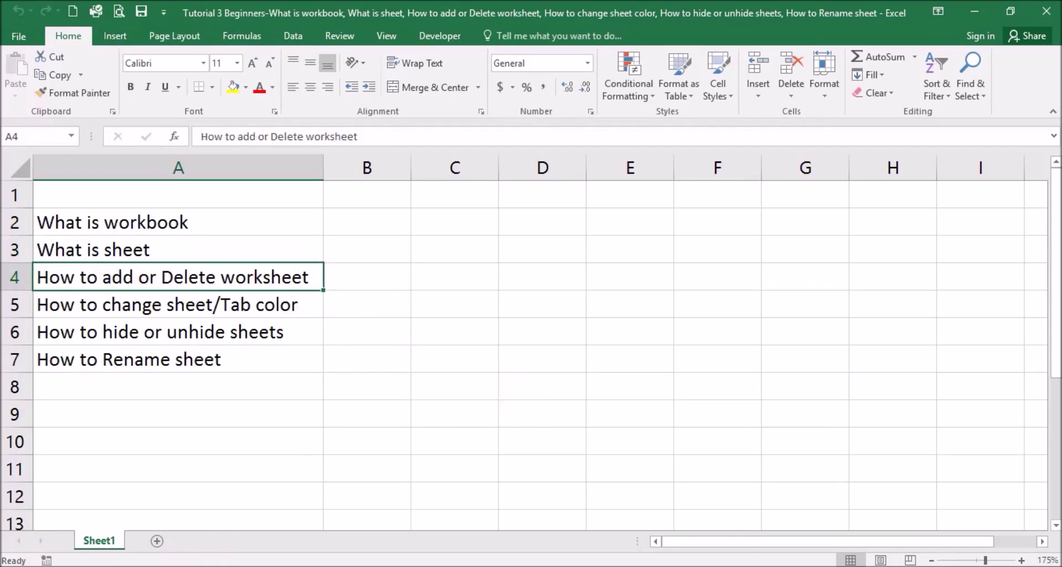
pyautogui.press('super')
pyautogui.click(72, 247)
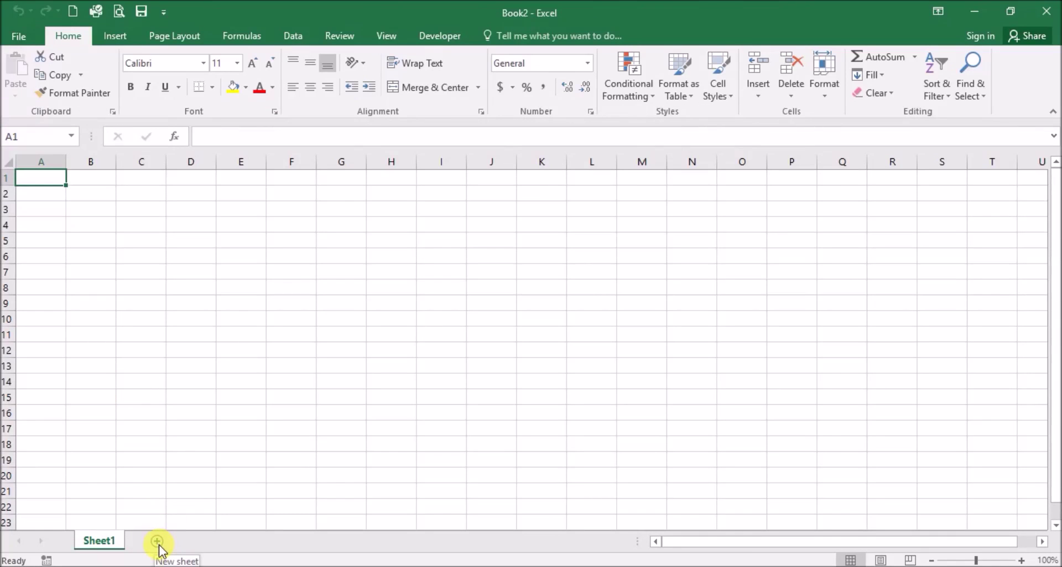
# - Add three worksheets using the + button, the tab menu's Insert > Worksheet dialog, and Home > Insert Sheet
pyautogui.click(157, 541)
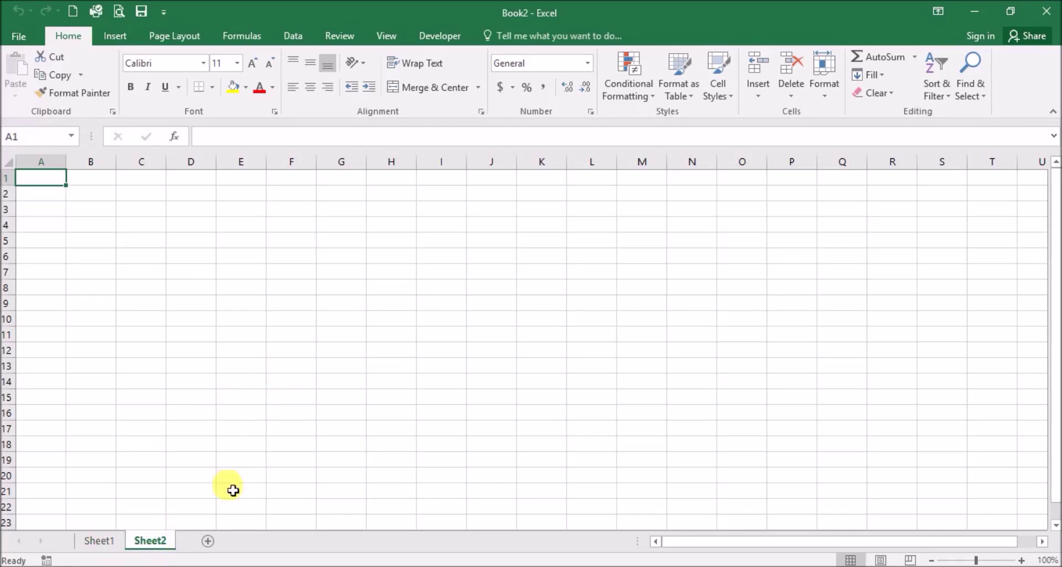
pyautogui.rightClick(158, 541)
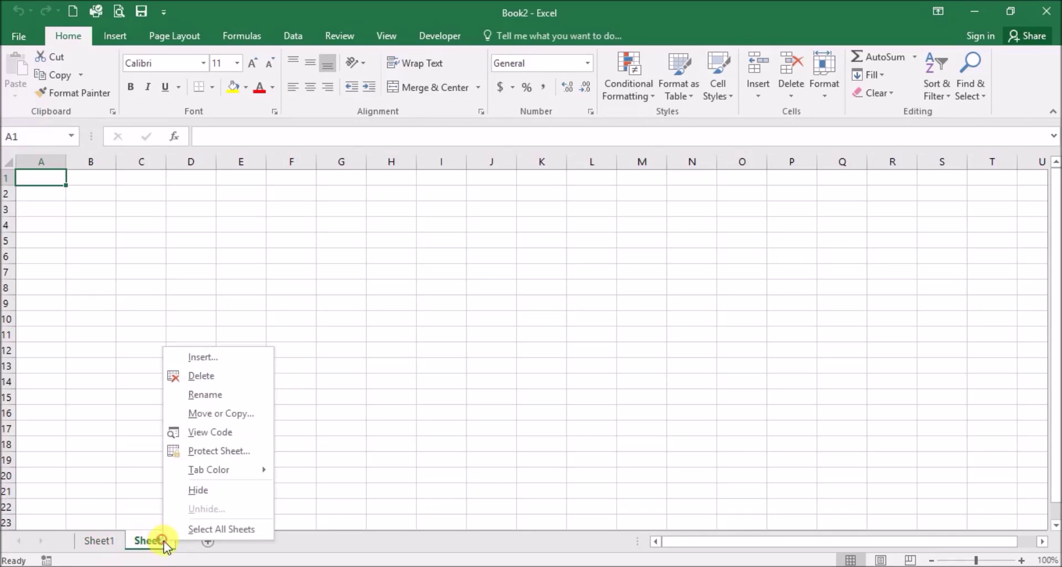
pyautogui.click(211, 359)
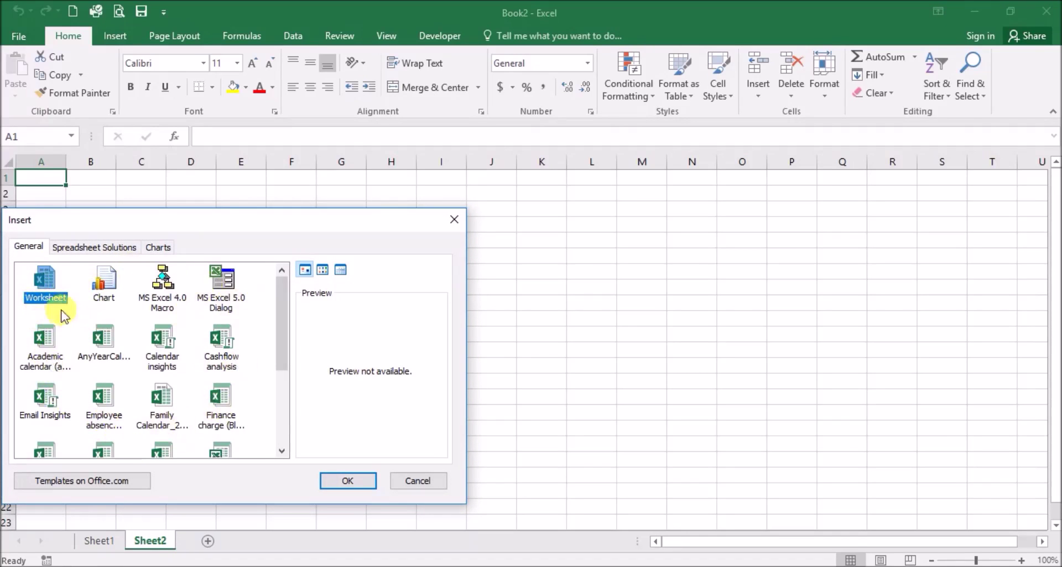
pyautogui.click(352, 480)
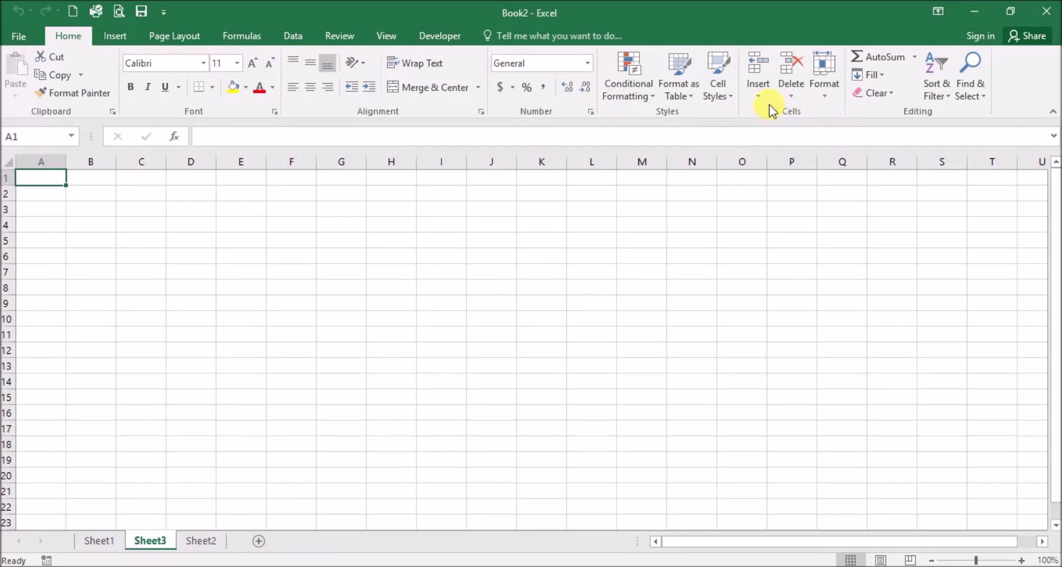
pyautogui.click(757, 95)
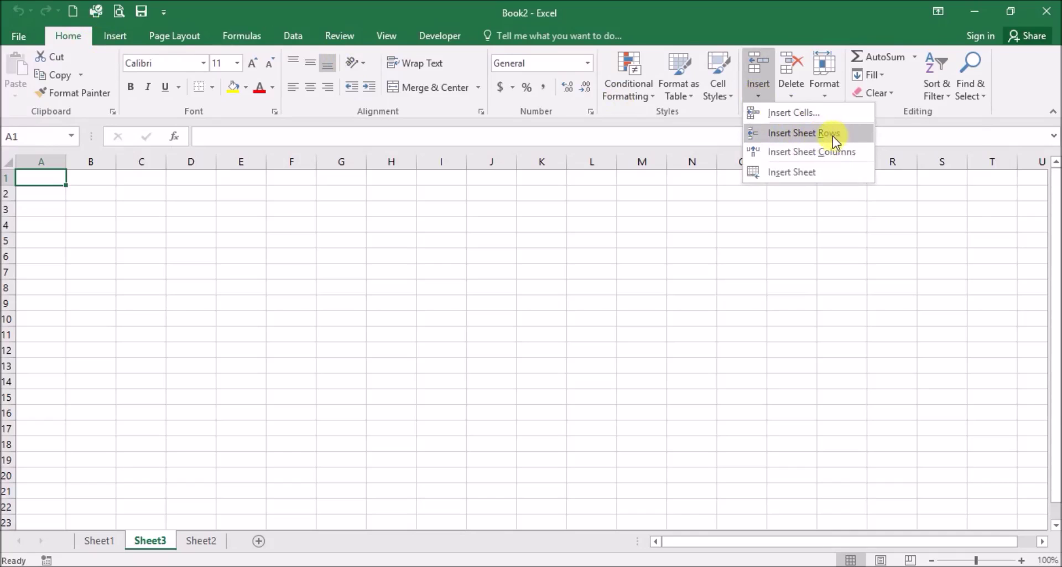
pyautogui.click(792, 173)
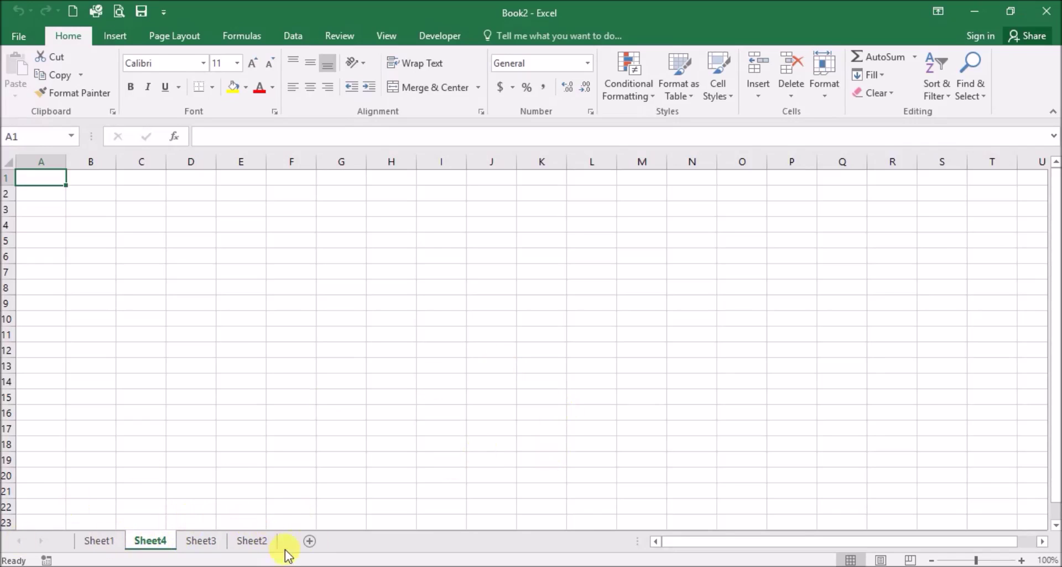
# - Delete Sheet4 and Sheet3 from their tab menus
pyautogui.rightClick(150, 543)
pyautogui.click(178, 375)
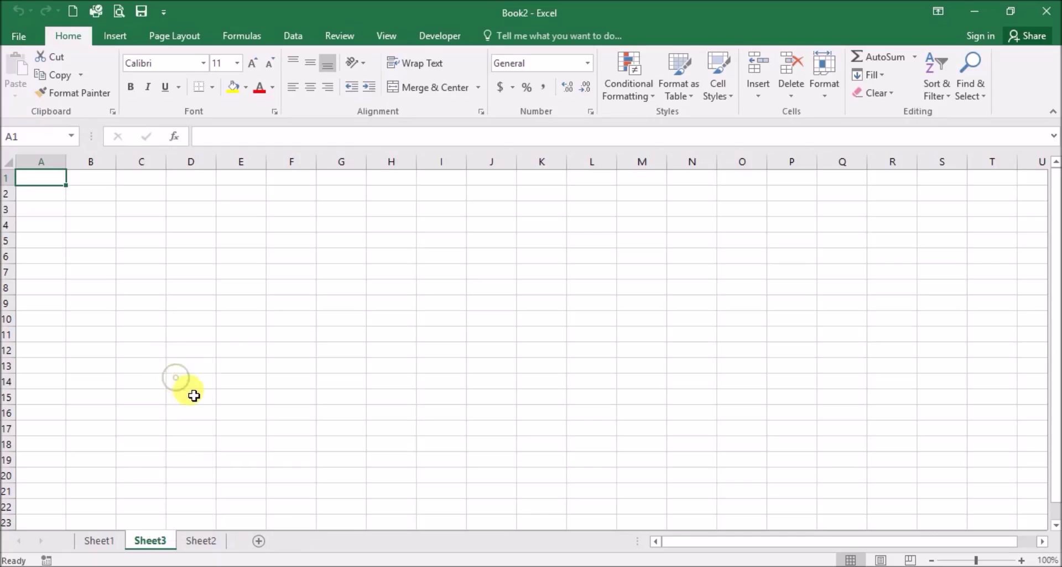
pyautogui.rightClick(136, 542)
pyautogui.click(202, 380)
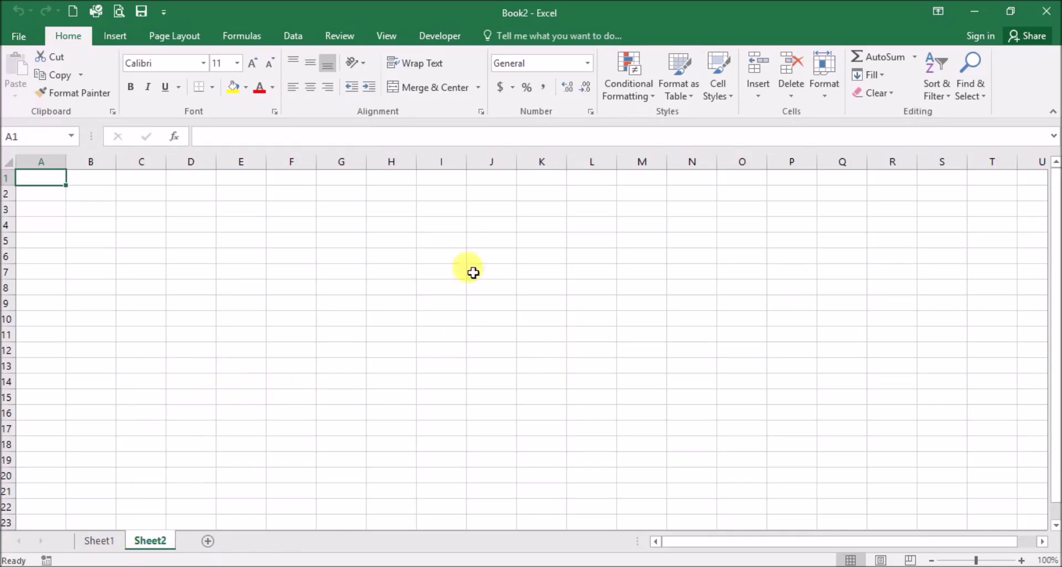
pyautogui.click(792, 96)
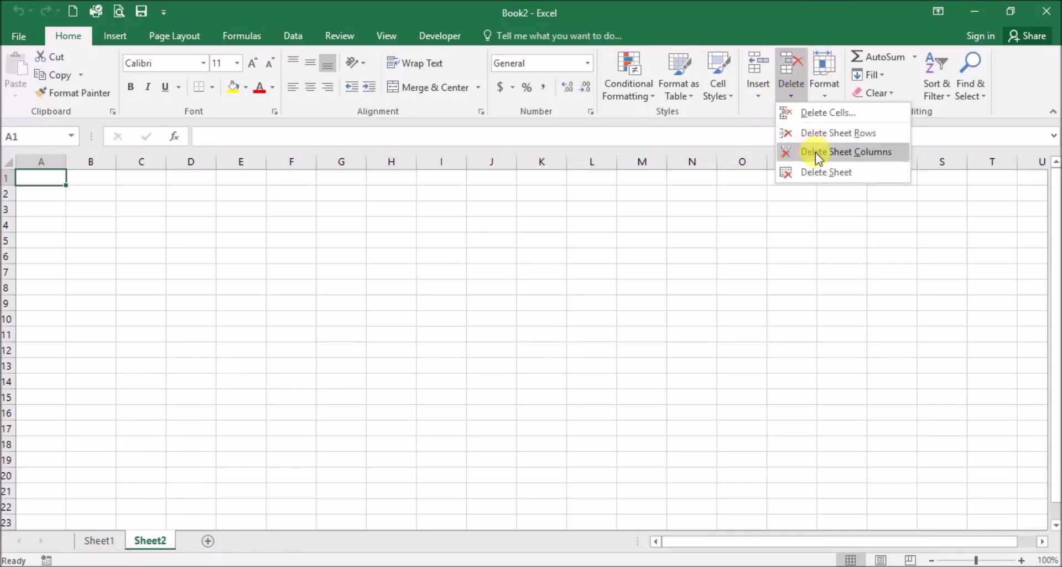
pyautogui.click(244, 320)
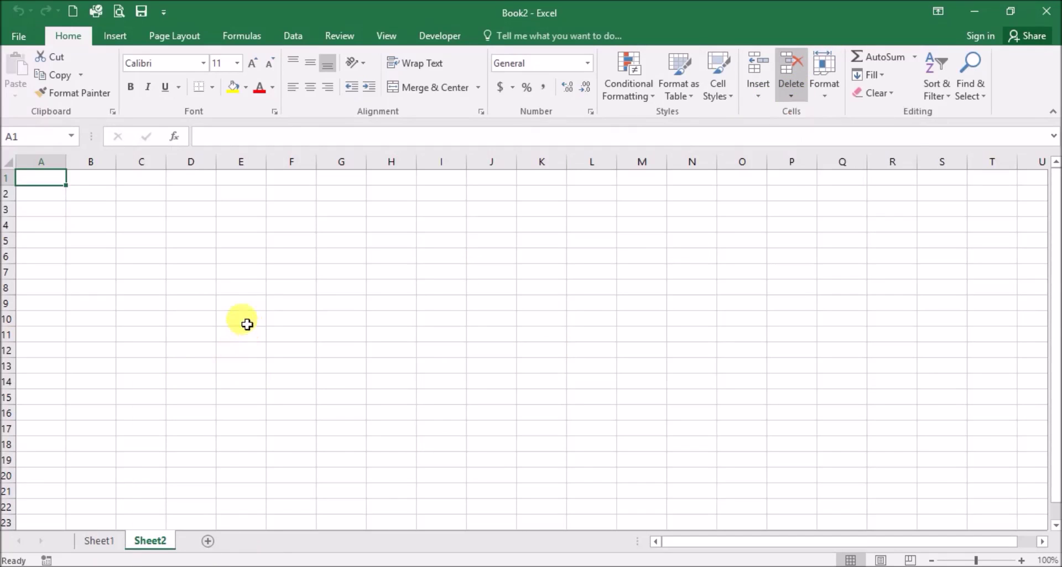
# - Add three new sheets, Sheet5, Sheet6 and Sheet7
pyautogui.click(209, 542)
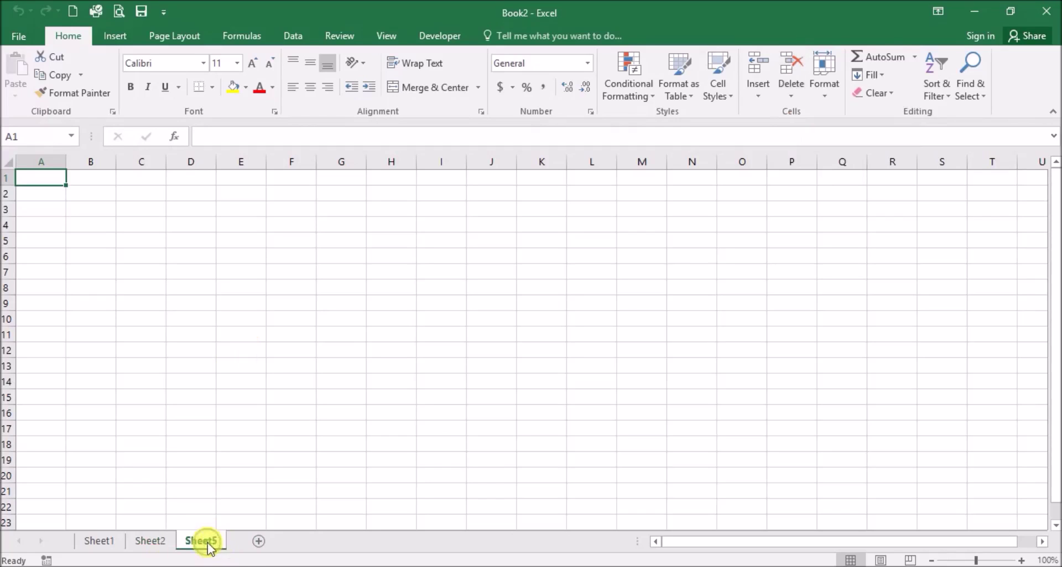
pyautogui.click(258, 542)
pyautogui.click(305, 541)
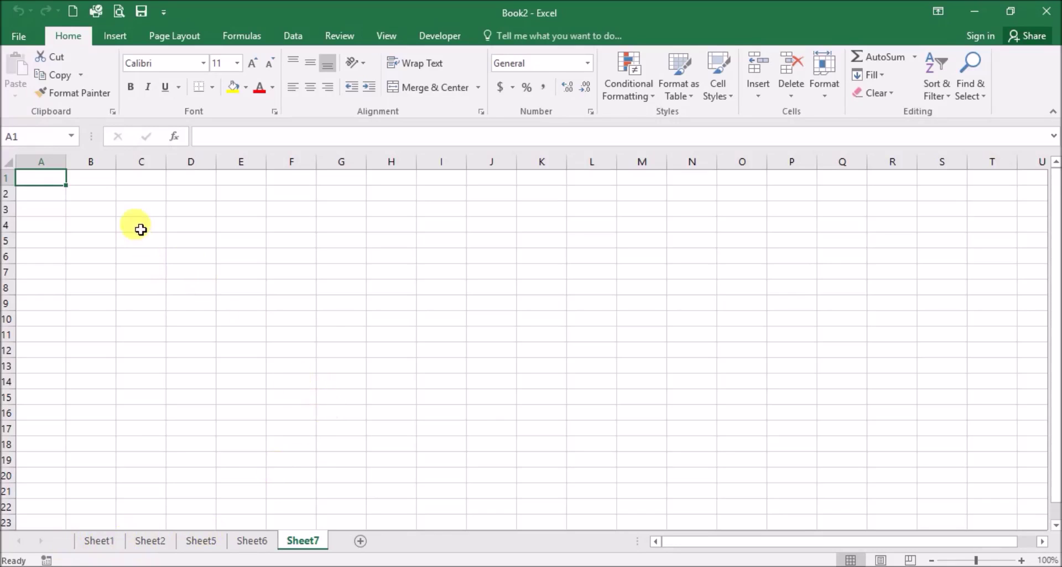
# - Fill the range C4:H12 on Sheet7 with 'abc' in every cell
pyautogui.moveTo(140, 226); pyautogui.dragTo(375, 351)
pyautogui.write('abc')
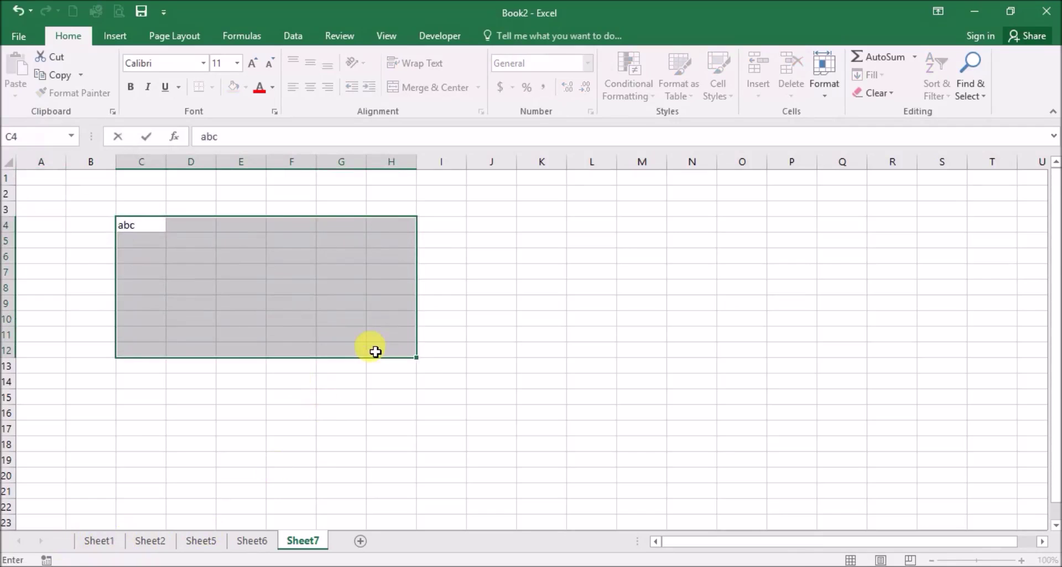
pyautogui.hotkey('ctrl', 'Return')
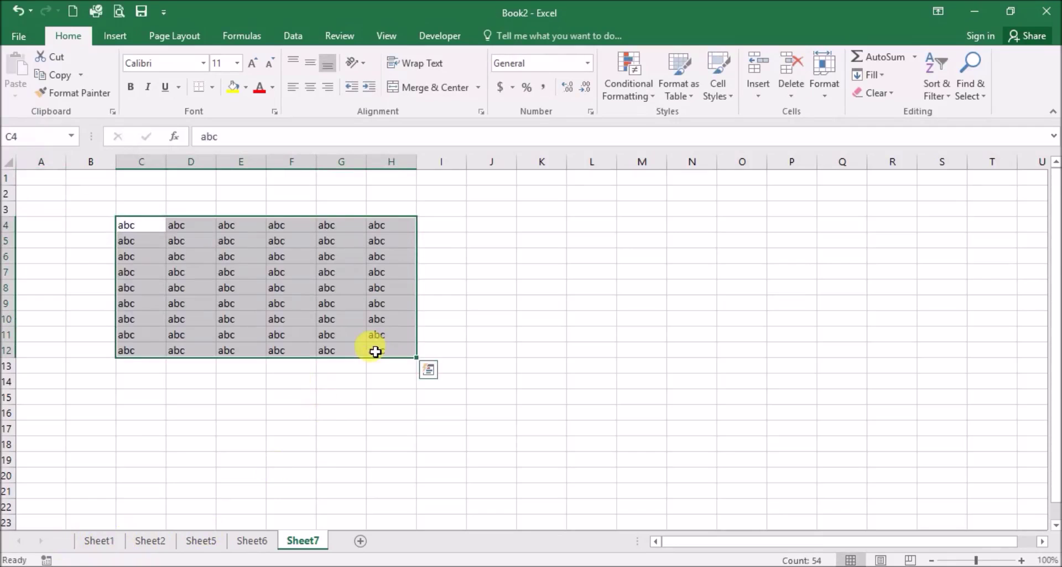
pyautogui.click(542, 397)
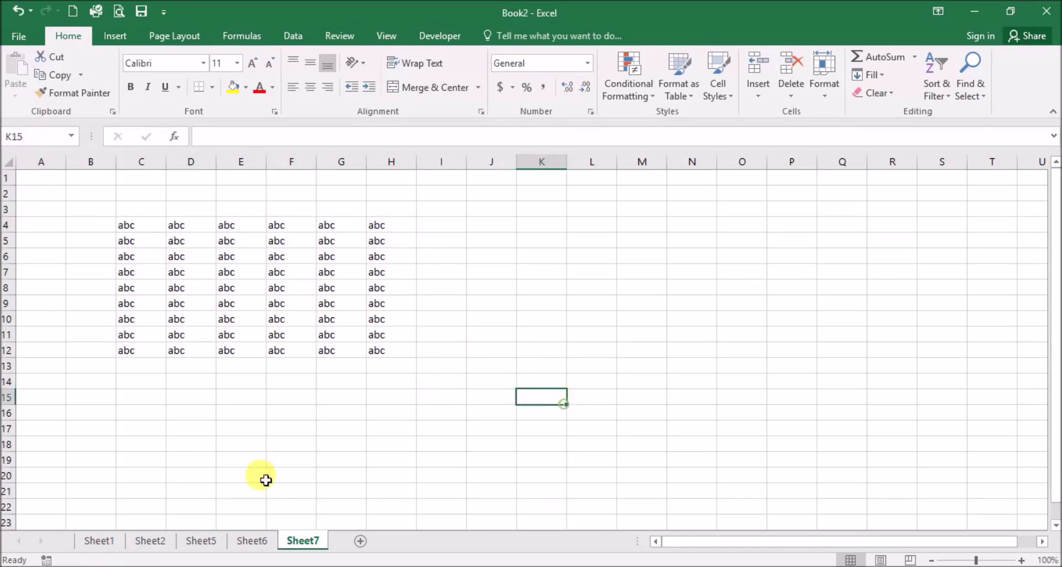
# - Delete Sheet5
pyautogui.click(190, 542)
pyautogui.rightClick(190, 545)
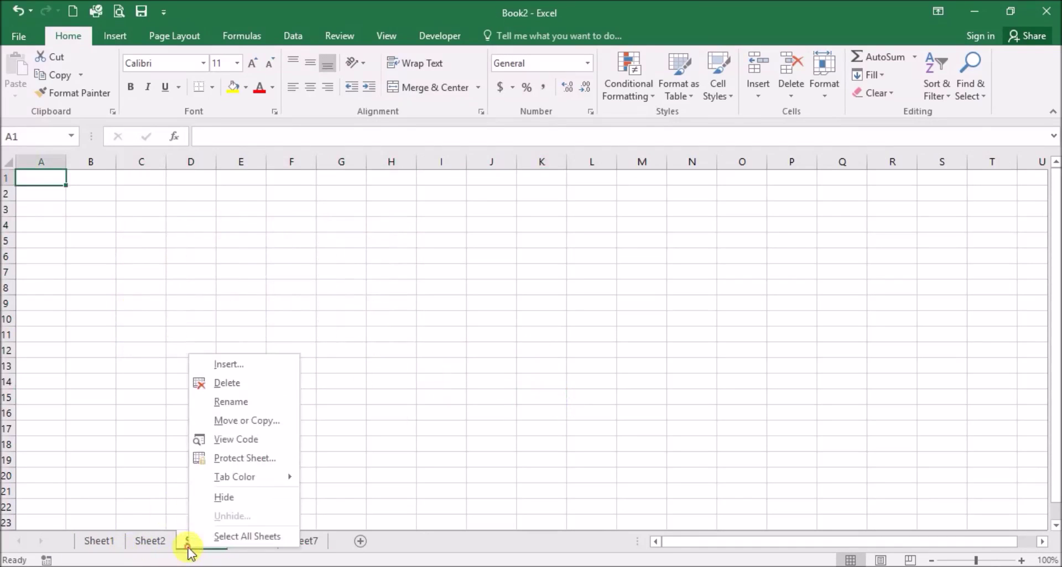
pyautogui.click(216, 390)
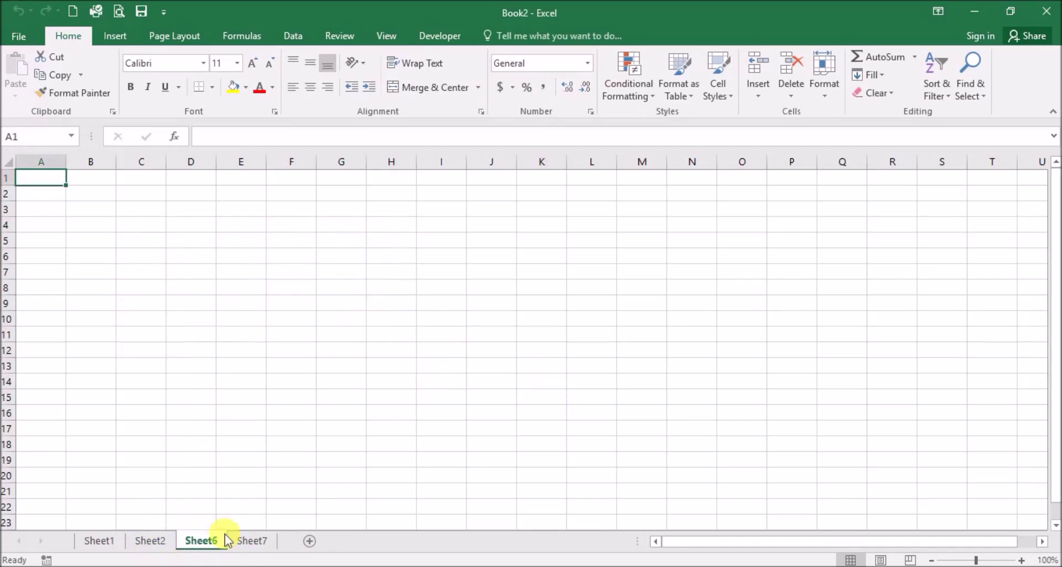
# - Start deleting Sheet7, then cancel at the permanent-deletion warning
pyautogui.click(255, 543)
pyautogui.rightClick(250, 544)
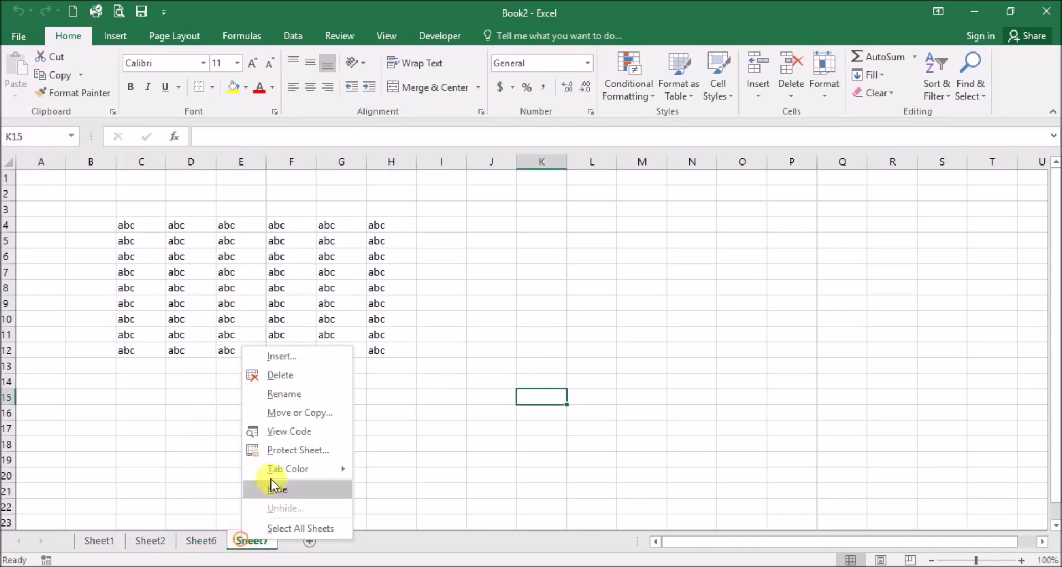
pyautogui.click(275, 376)
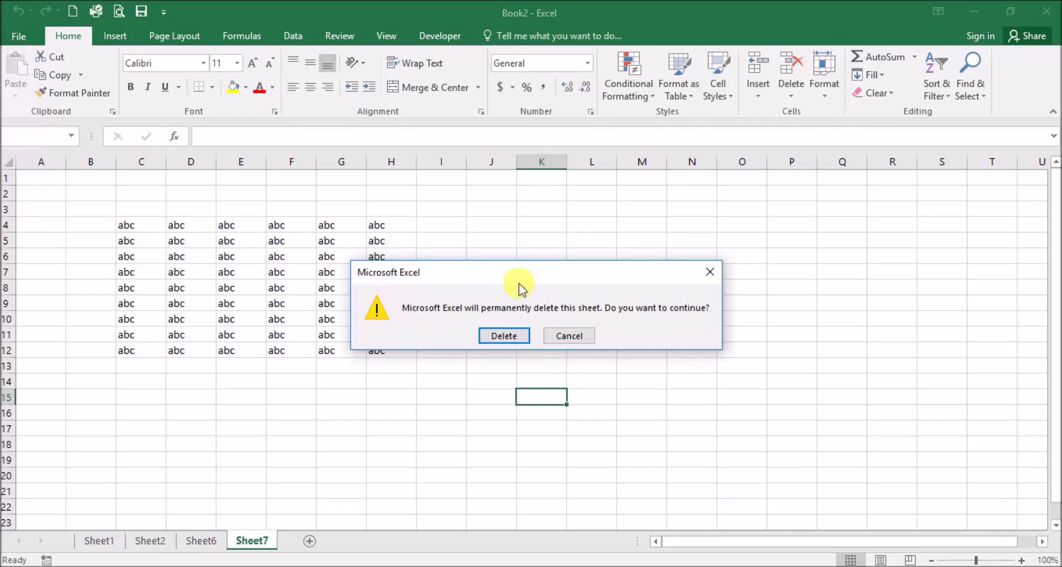
pyautogui.click(578, 339)
# - Delete the empty Sheet6 with Home > Delete > Delete Sheet
pyautogui.click(206, 540)
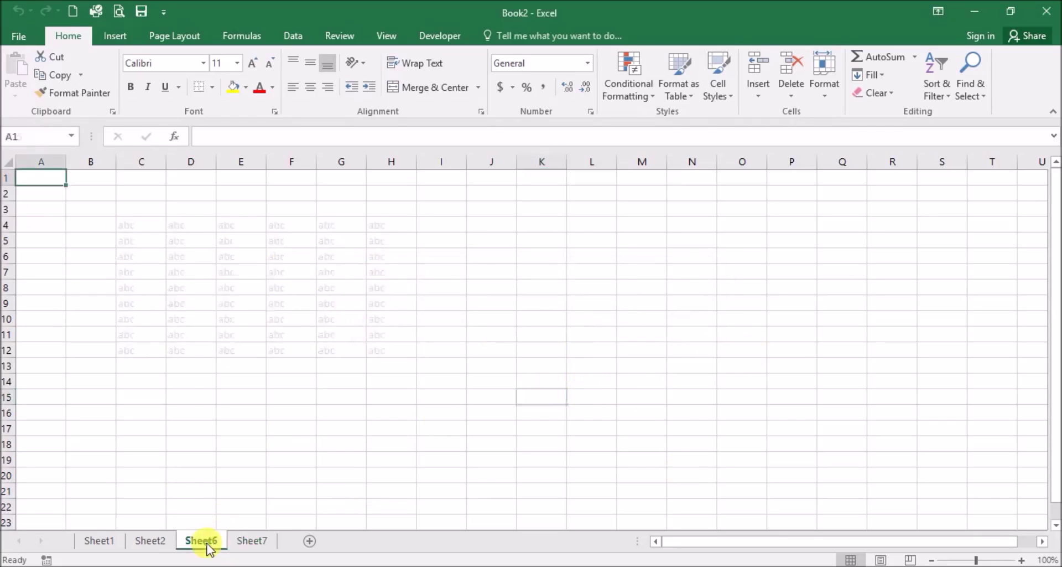
pyautogui.rightClick(208, 545)
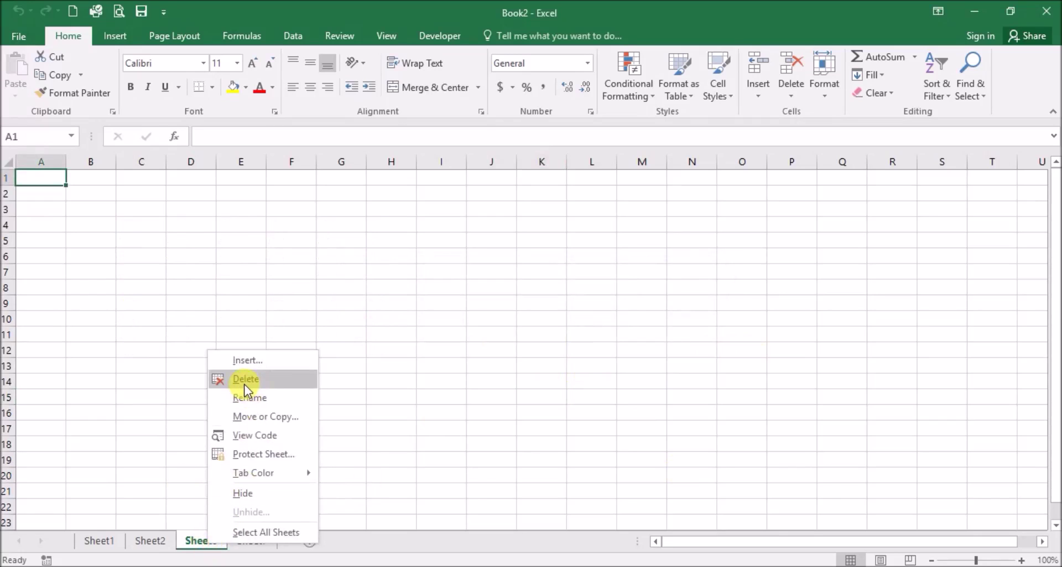
pyautogui.click(744, 319)
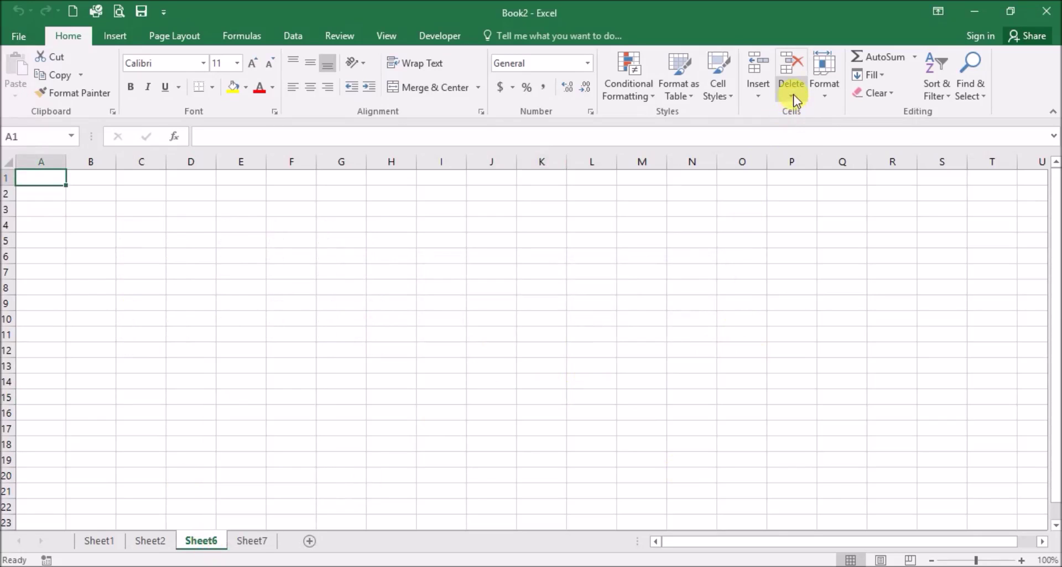
pyautogui.click(792, 95)
pyautogui.click(803, 173)
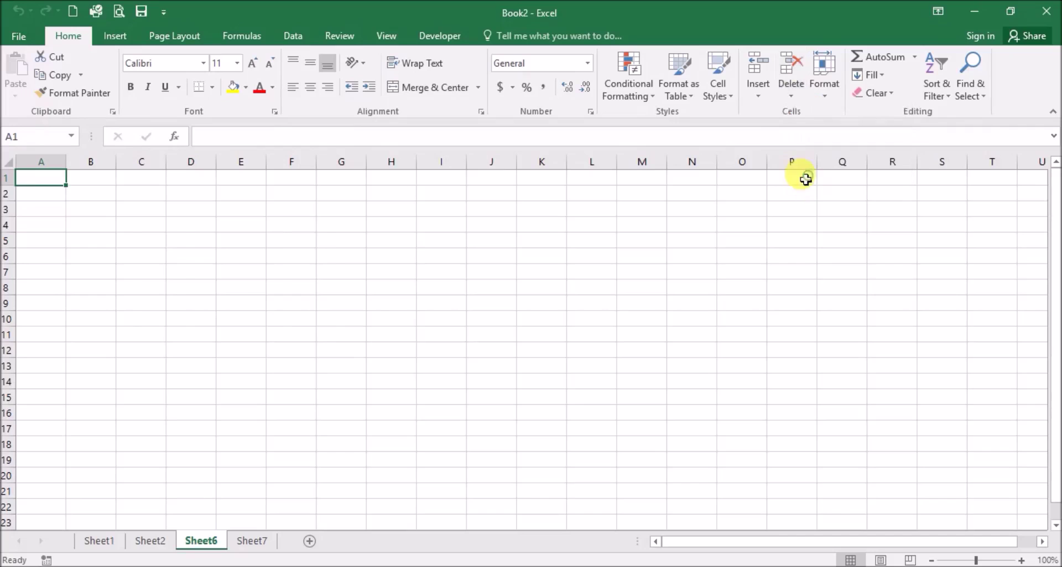
# - Delete Sheet7 and confirm, then check the remaining Sheet1 and Sheet2
pyautogui.click(792, 95)
pyautogui.click(829, 173)
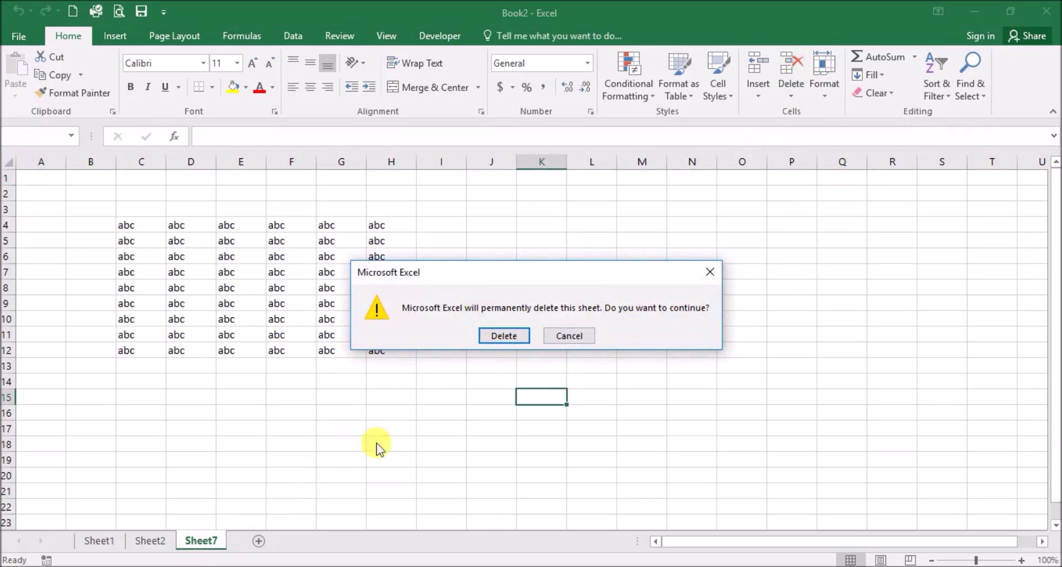
pyautogui.click(501, 335)
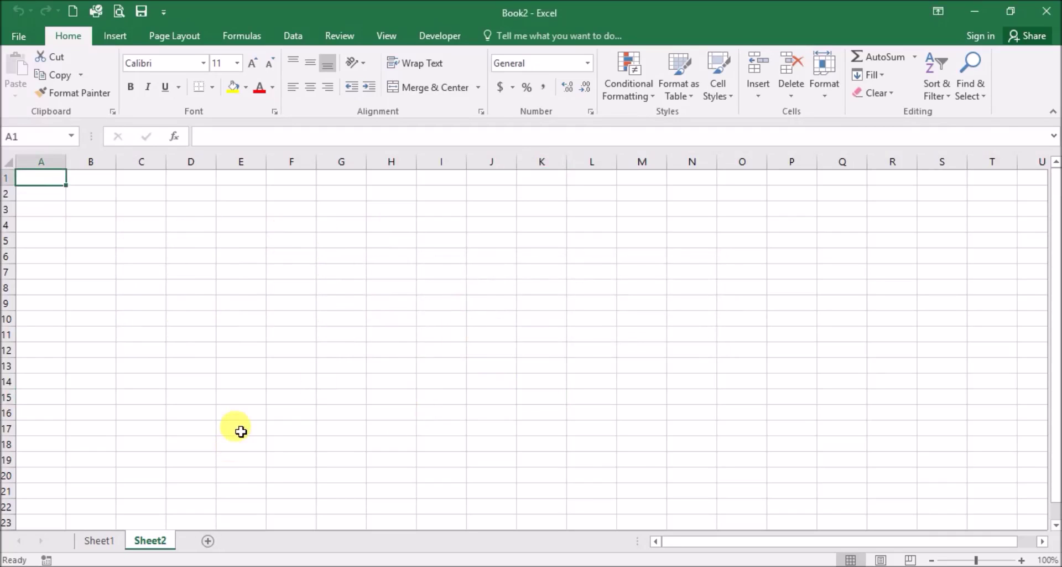
pyautogui.click(491, 303)
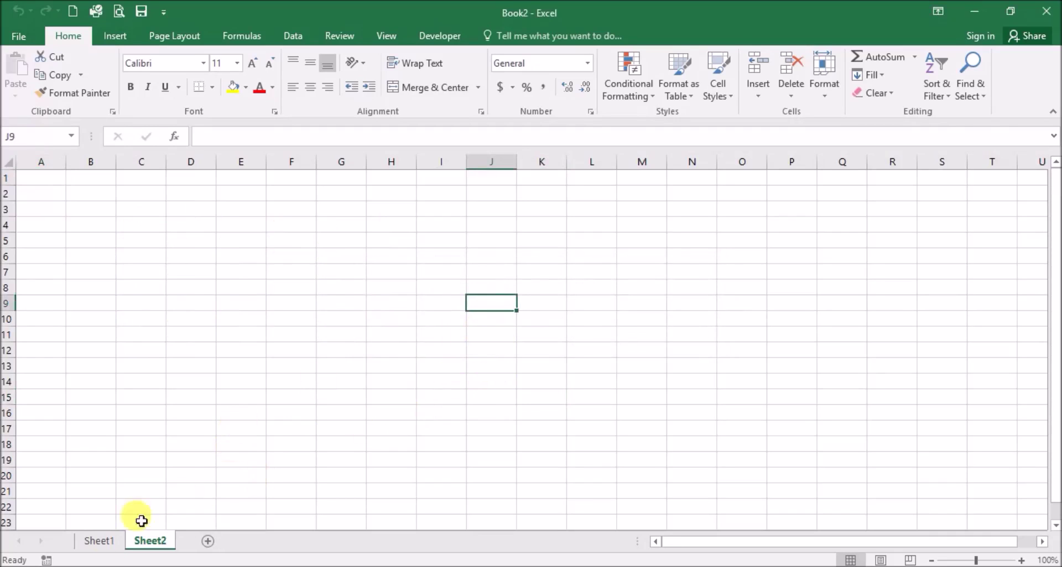
pyautogui.click(101, 542)
pyautogui.click(150, 540)
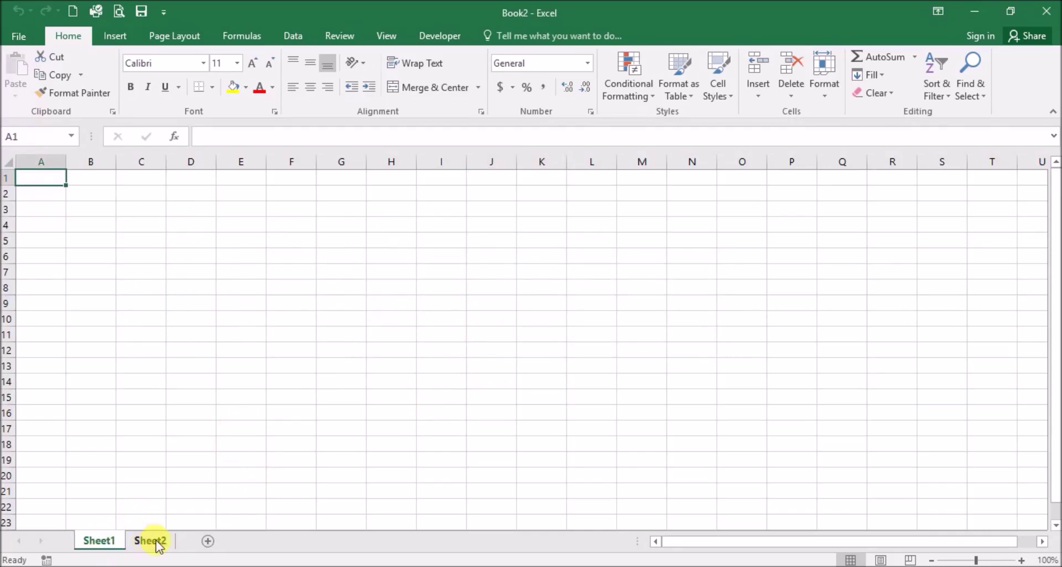
# - Switch to the Tutorial 3 workbook window from the taskbar
pyautogui.click(517, 501)
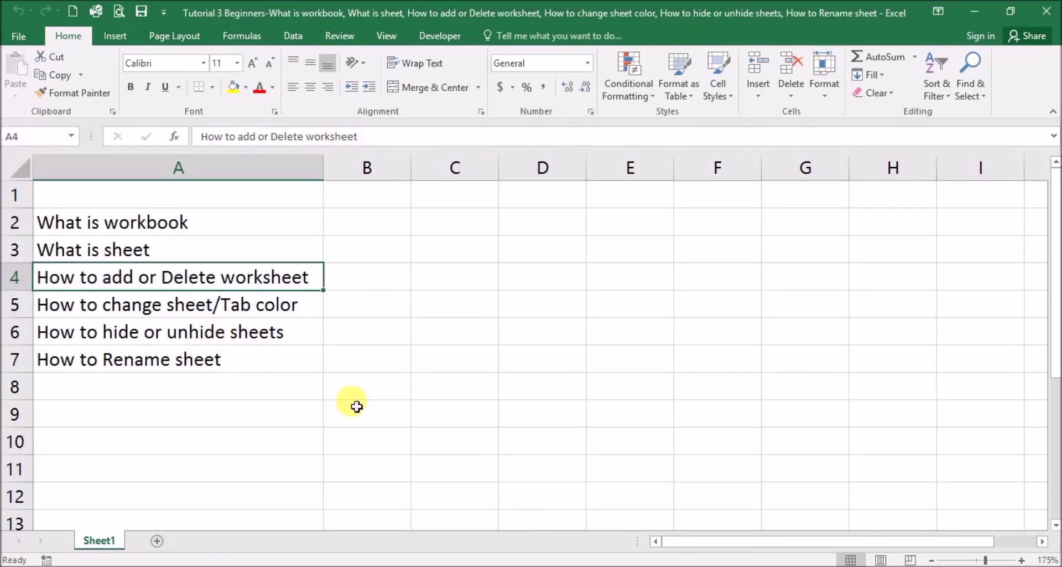
pyautogui.click(520, 564)
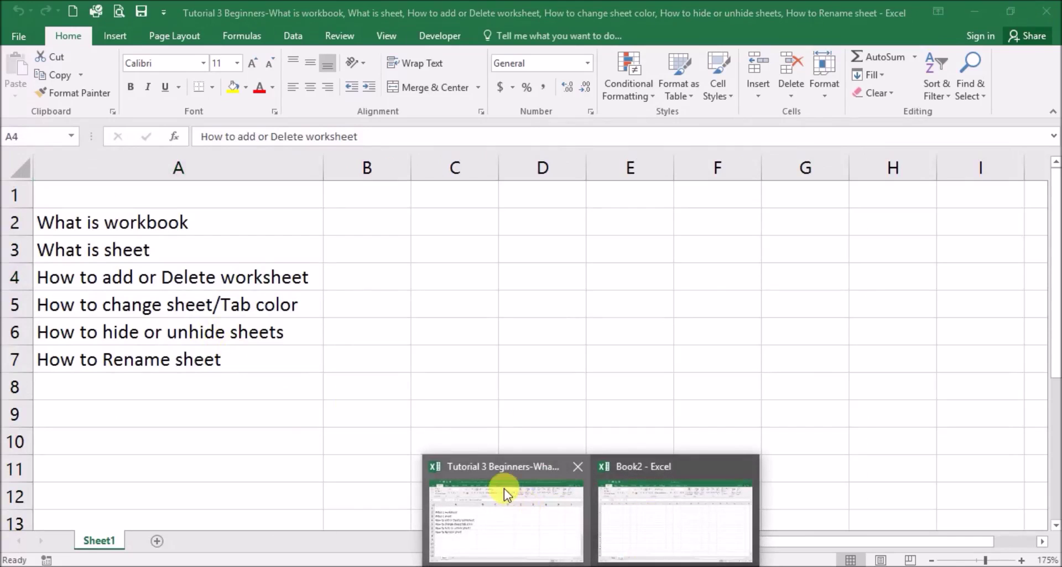
pyautogui.click(514, 525)
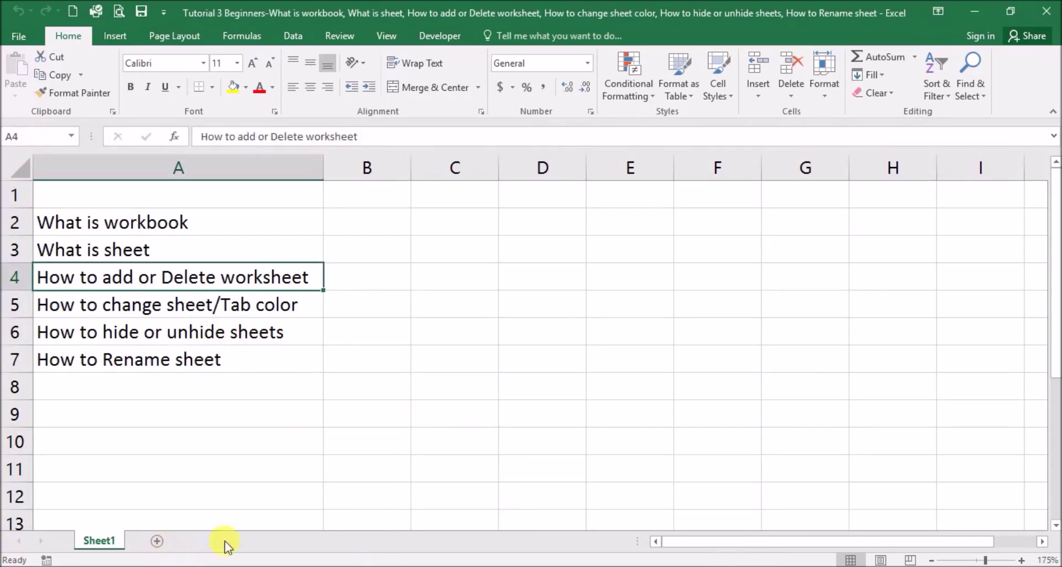
# - Add new blank sheets Sheet2, Sheet3 and Sheet4, ending on Sheet3
pyautogui.click(157, 540)
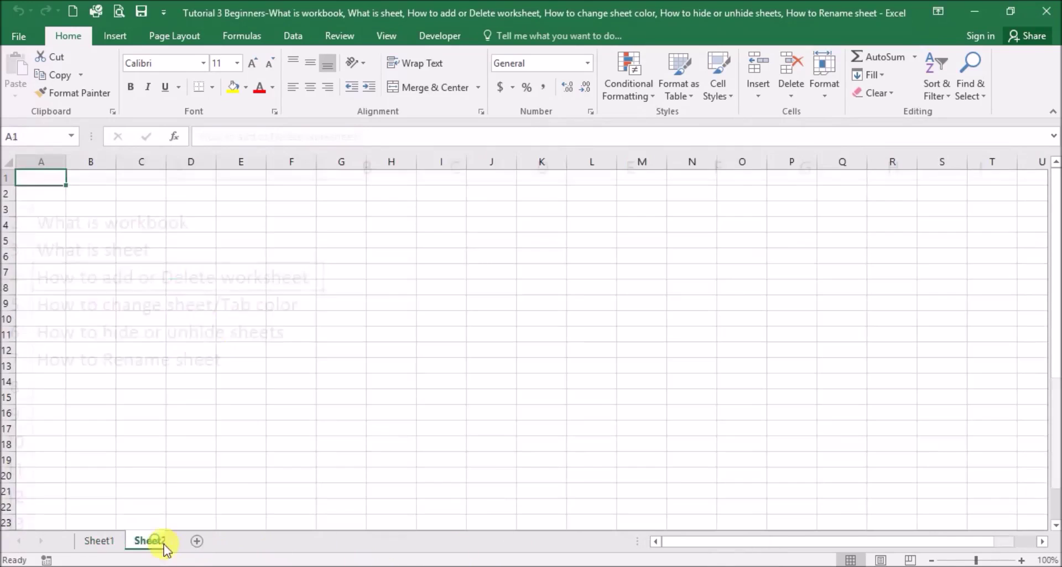
pyautogui.click(197, 541)
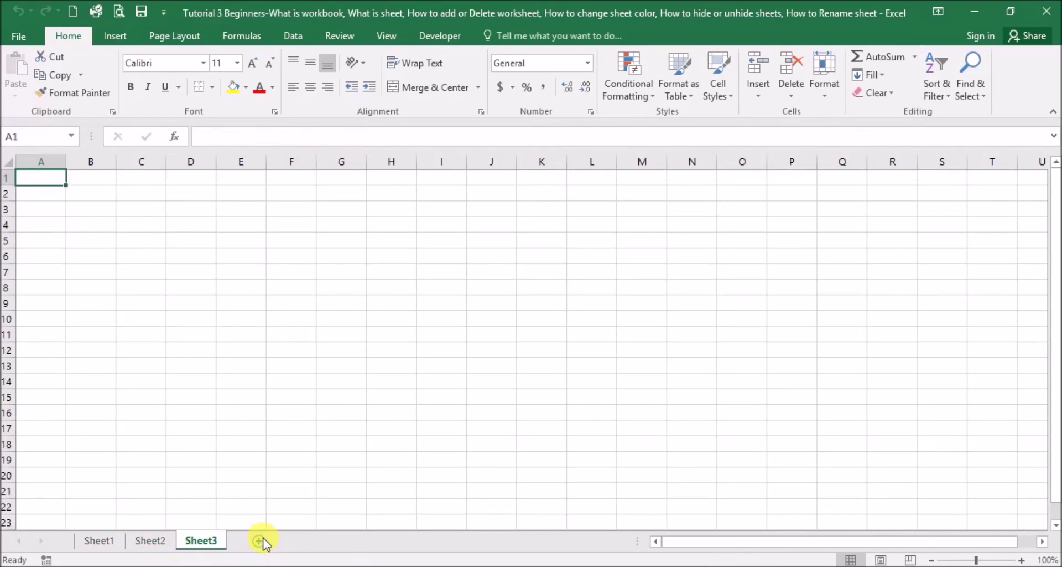
pyautogui.click(259, 540)
pyautogui.click(196, 542)
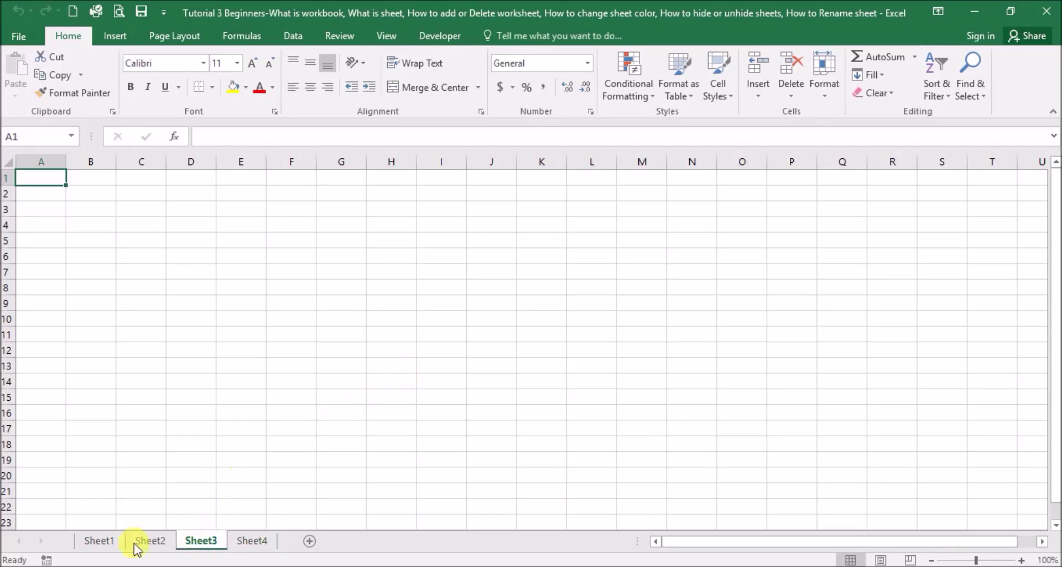
# - Colour Sheet3's tab yellow from its tab menu and Sheet4's tab blue via Home > Format > Tab Color
pyautogui.rightClick(207, 541)
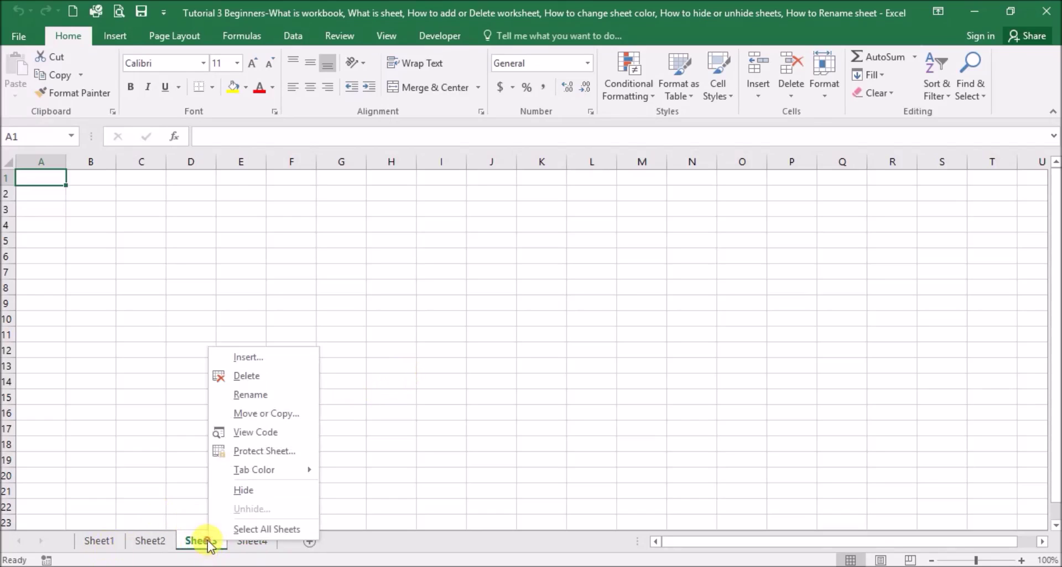
pyautogui.moveTo(254, 470)
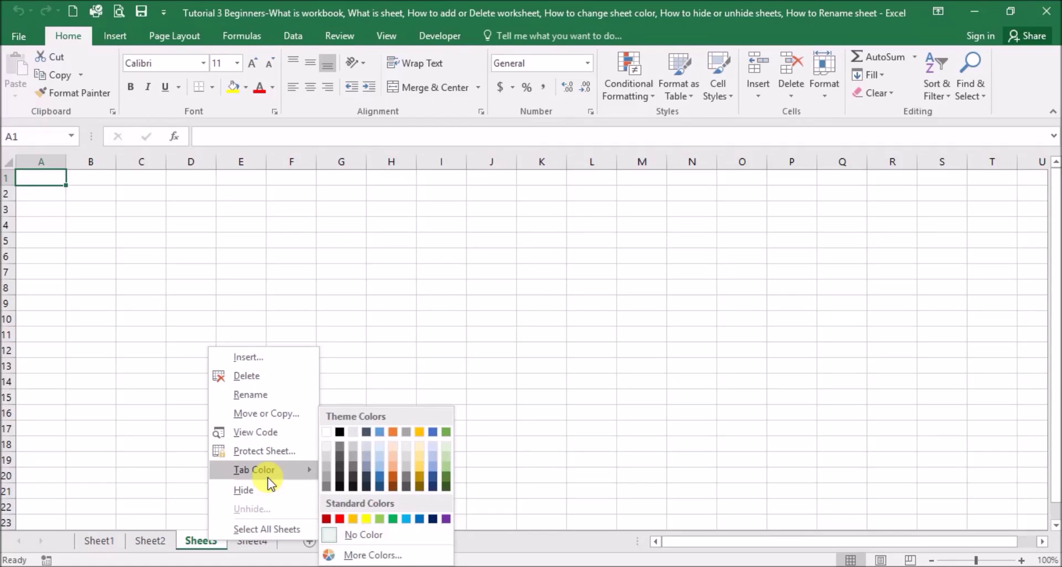
pyautogui.click(367, 519)
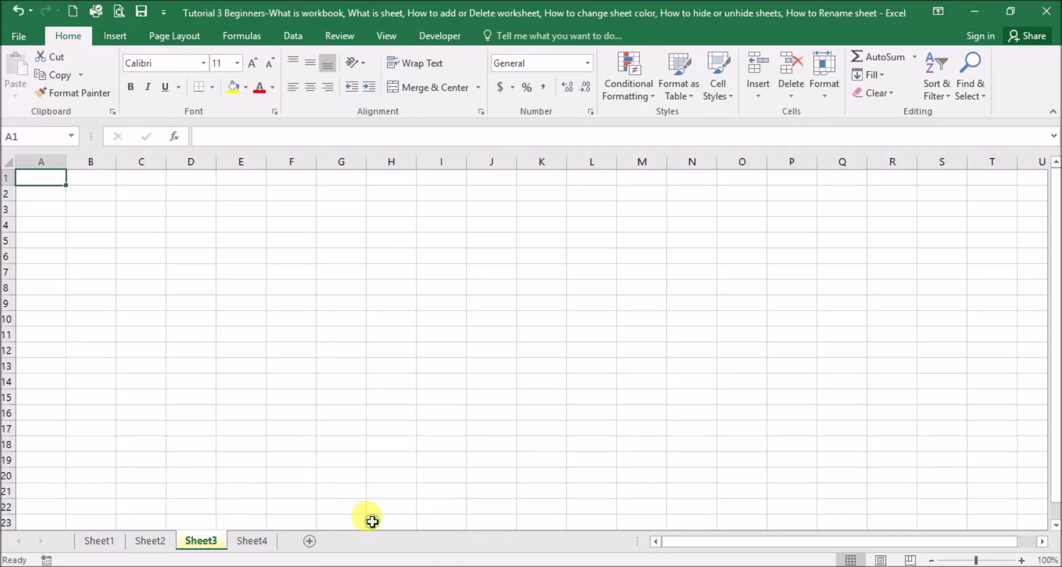
pyautogui.click(251, 540)
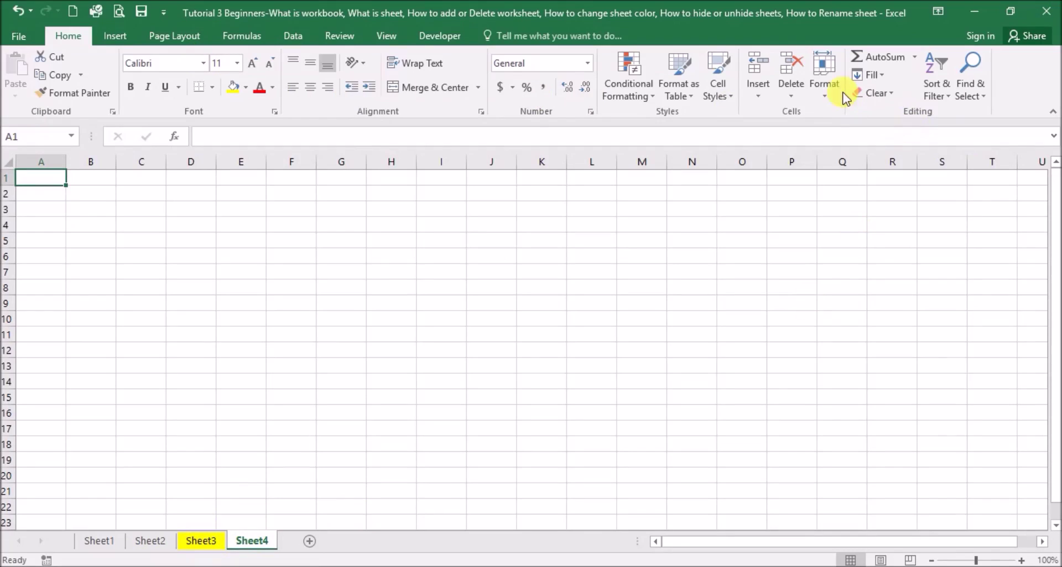
pyautogui.click(823, 98)
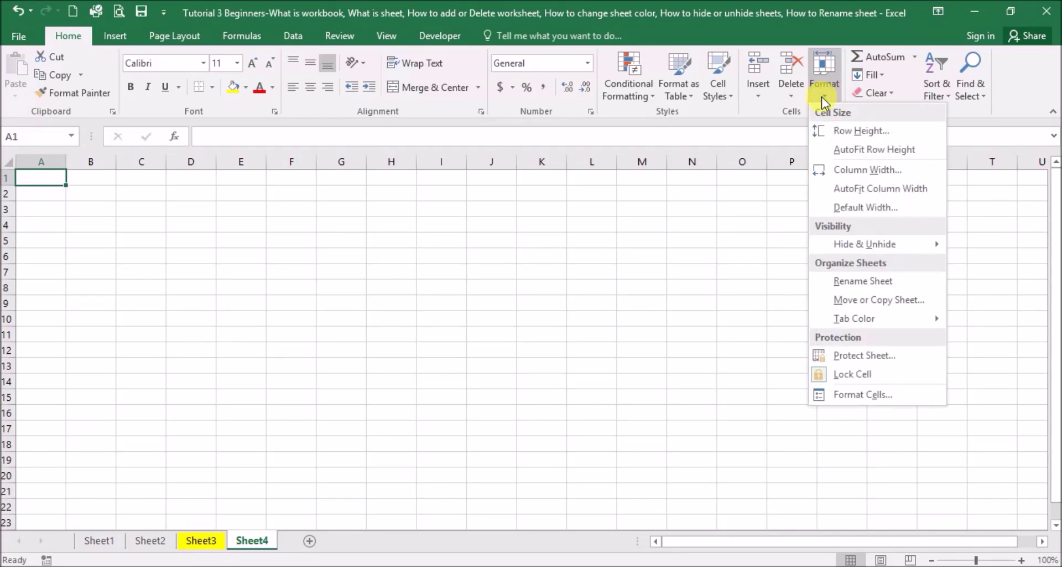
pyautogui.moveTo(855, 318)
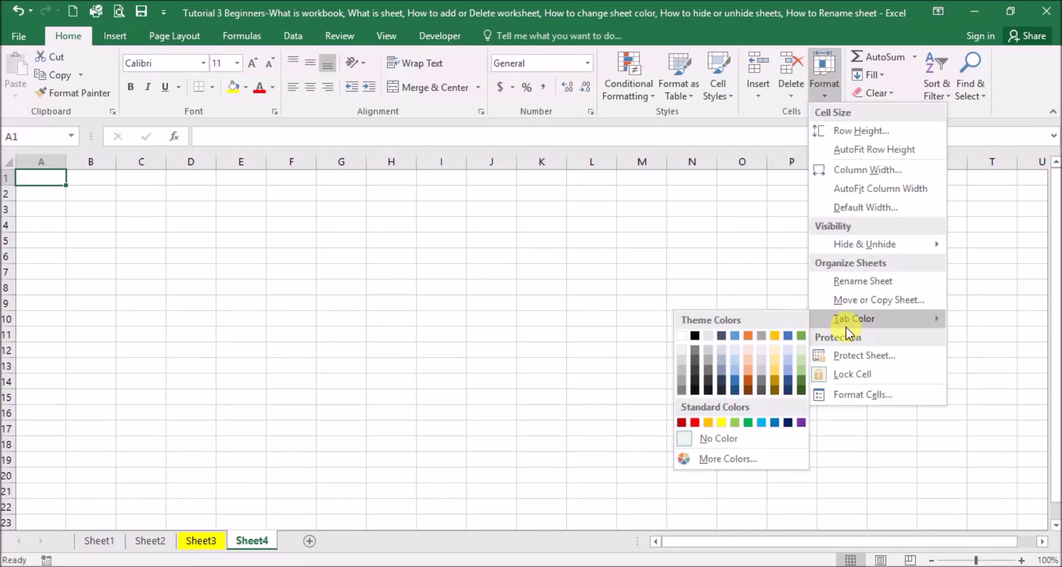
pyautogui.click(733, 380)
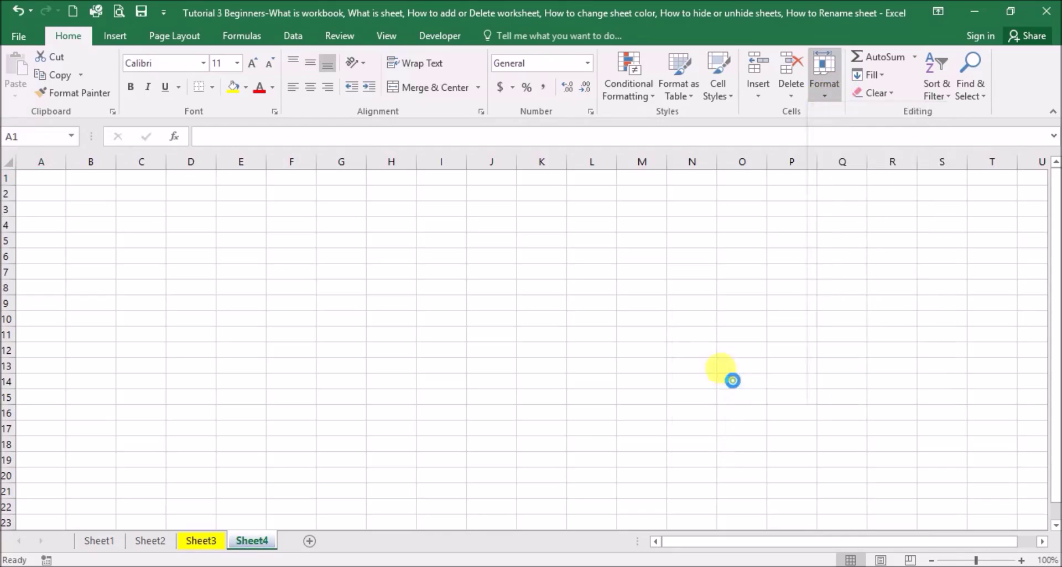
pyautogui.click(158, 540)
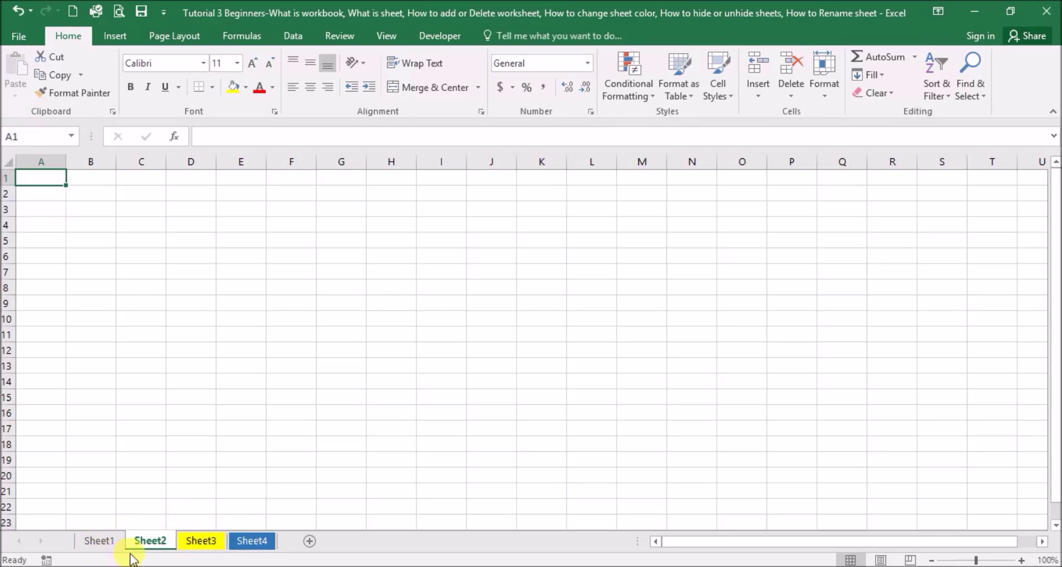
# - Rename Sheet1 to January
pyautogui.click(101, 544)
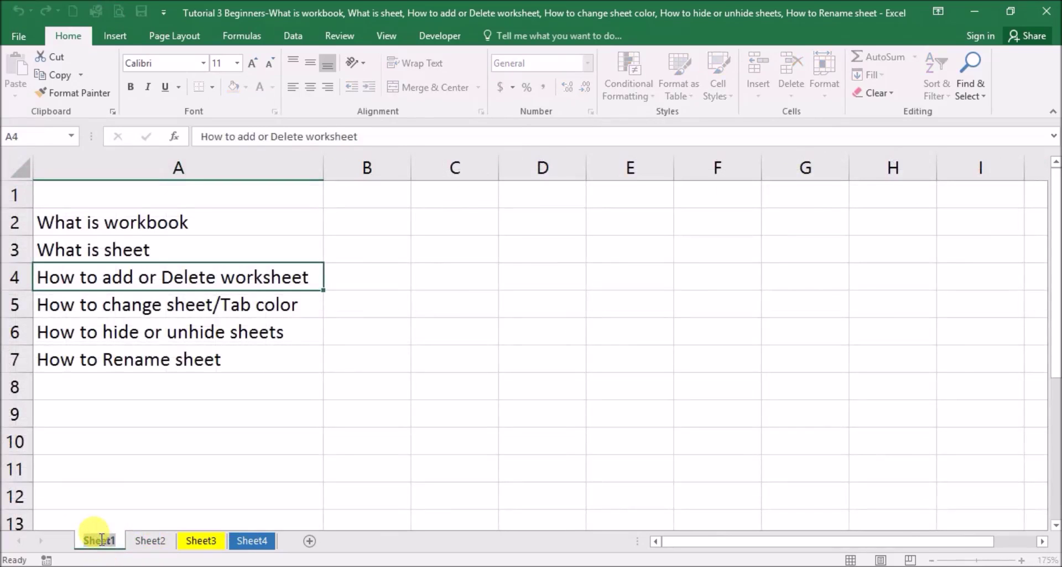
pyautogui.write('Jan')
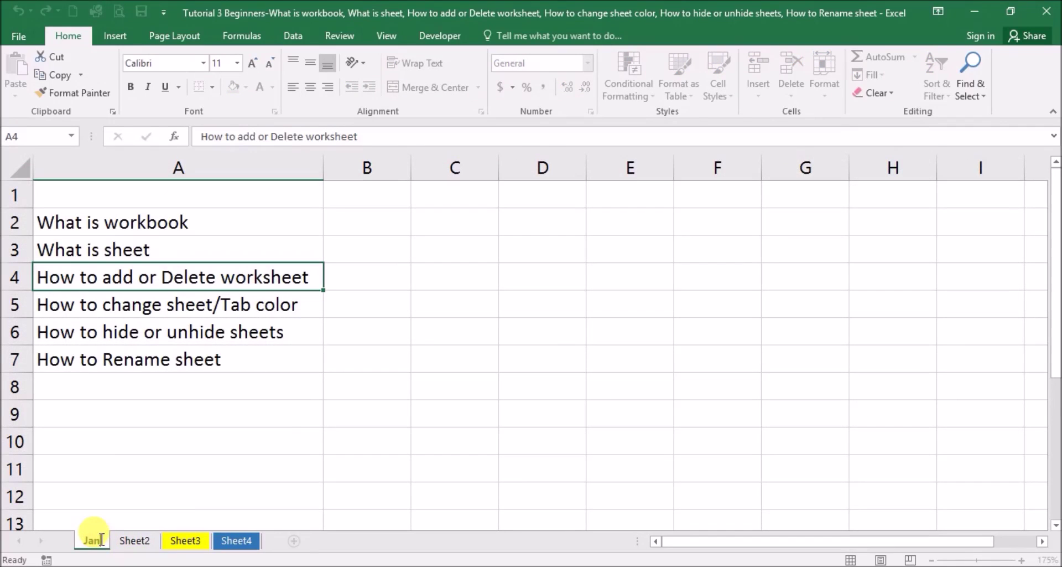
pyautogui.write('uary')
pyautogui.press('Return')
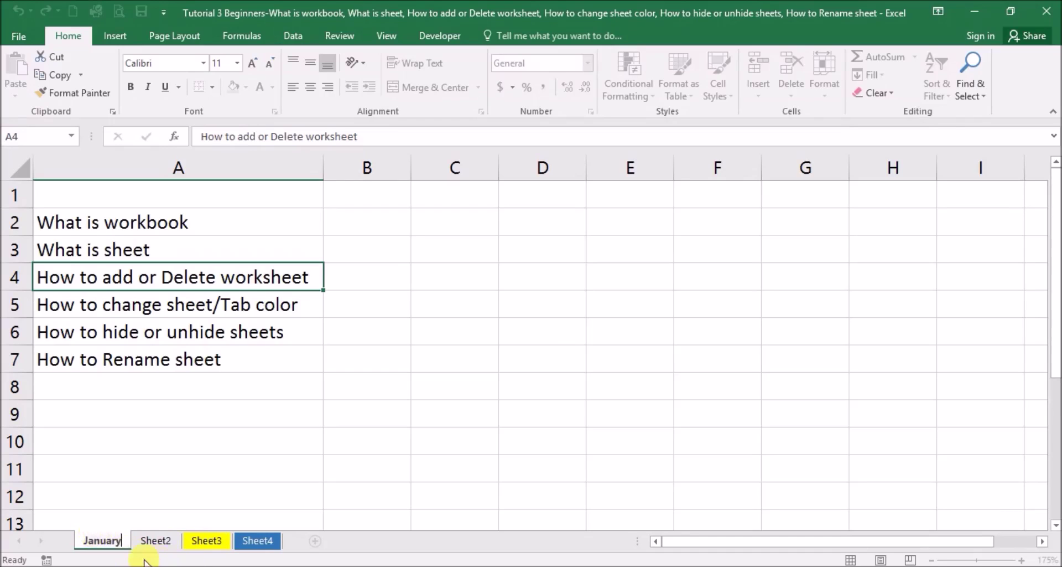
pyautogui.click(285, 391)
# - Try renaming Sheet2 to January and dismiss the duplicate-name warning
pyautogui.click(155, 541)
pyautogui.doubleClick(159, 541)
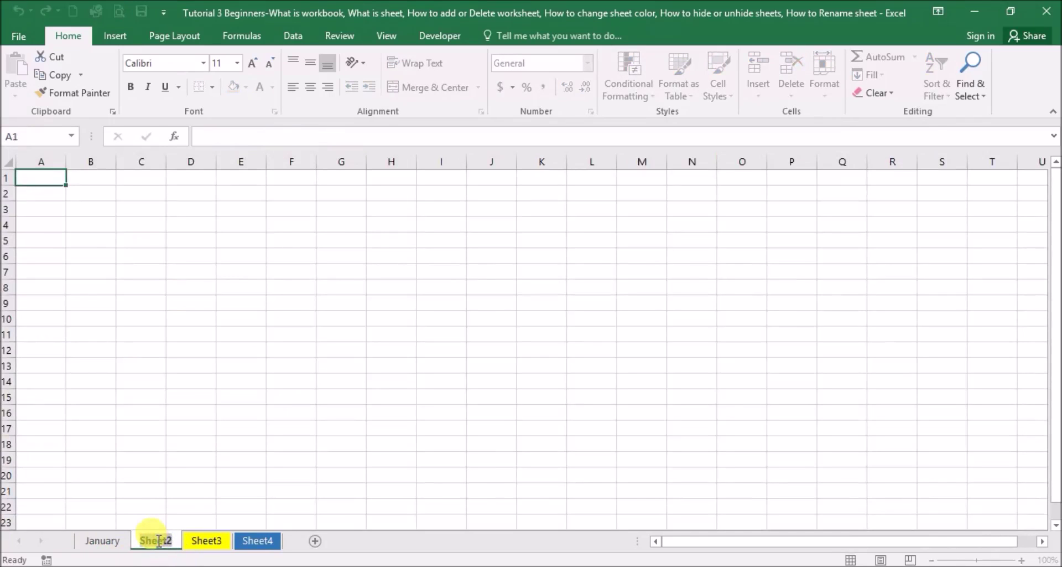
pyautogui.click(348, 378)
pyautogui.doubleClick(169, 543)
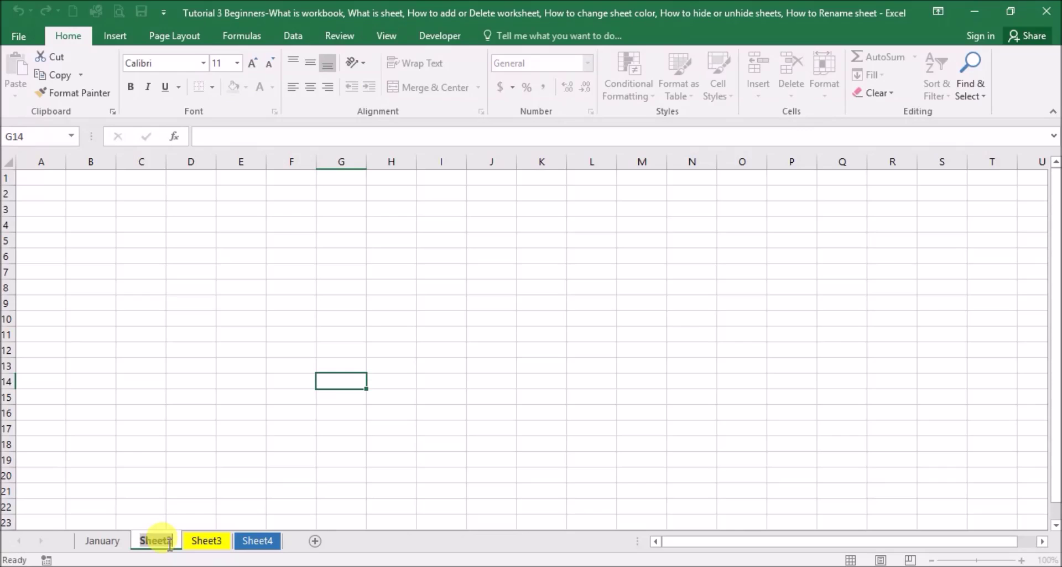
pyautogui.write('Janu')
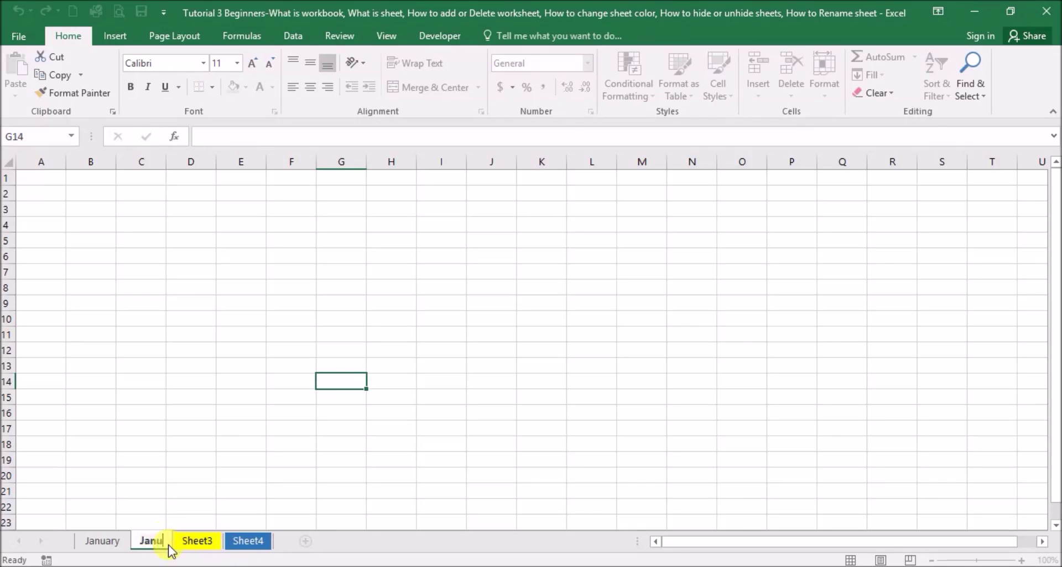
pyautogui.write('r')
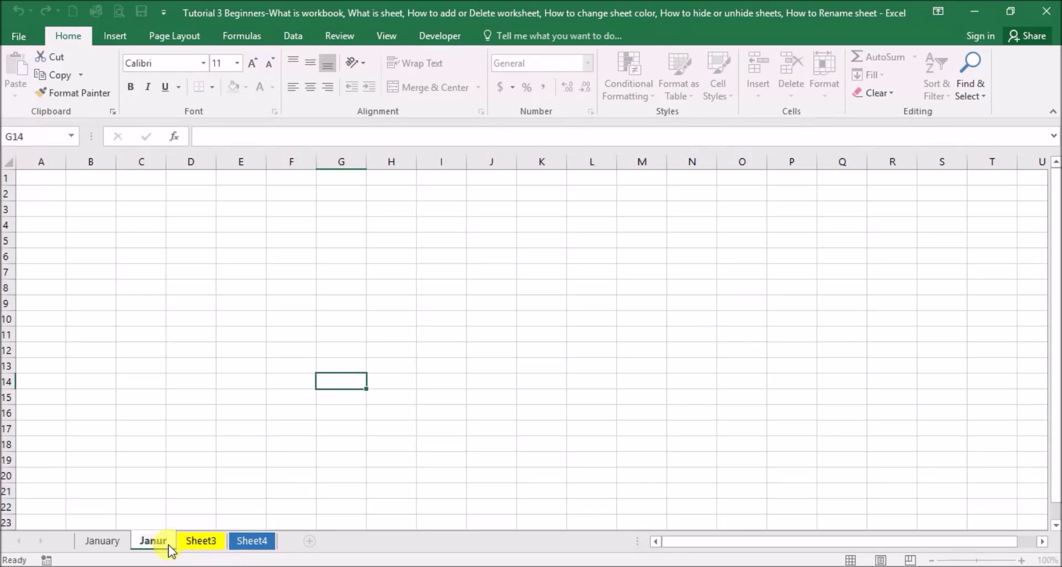
pyautogui.press('BackSpace')
pyautogui.write('ary')
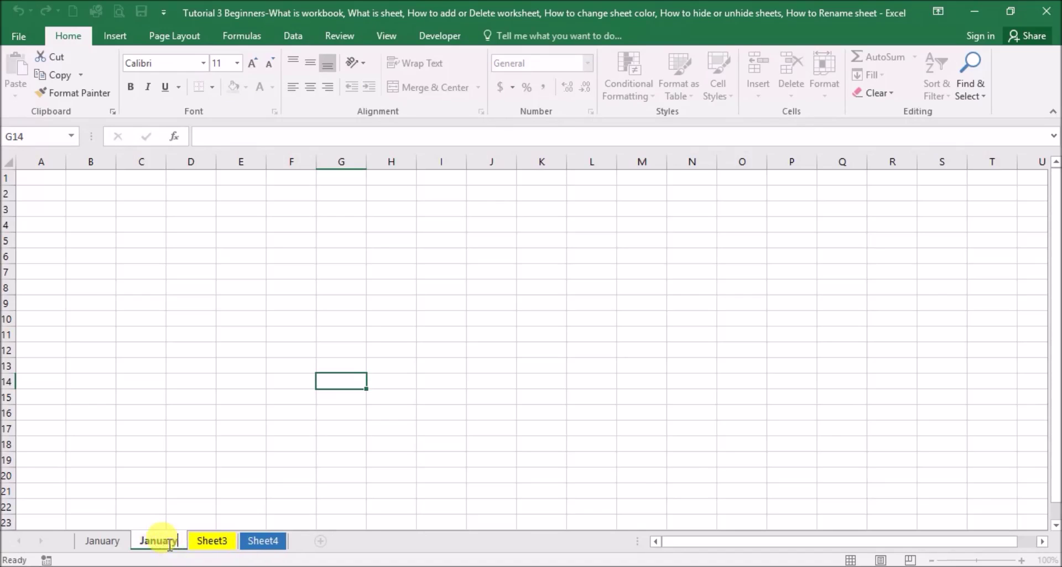
pyautogui.click(293, 363)
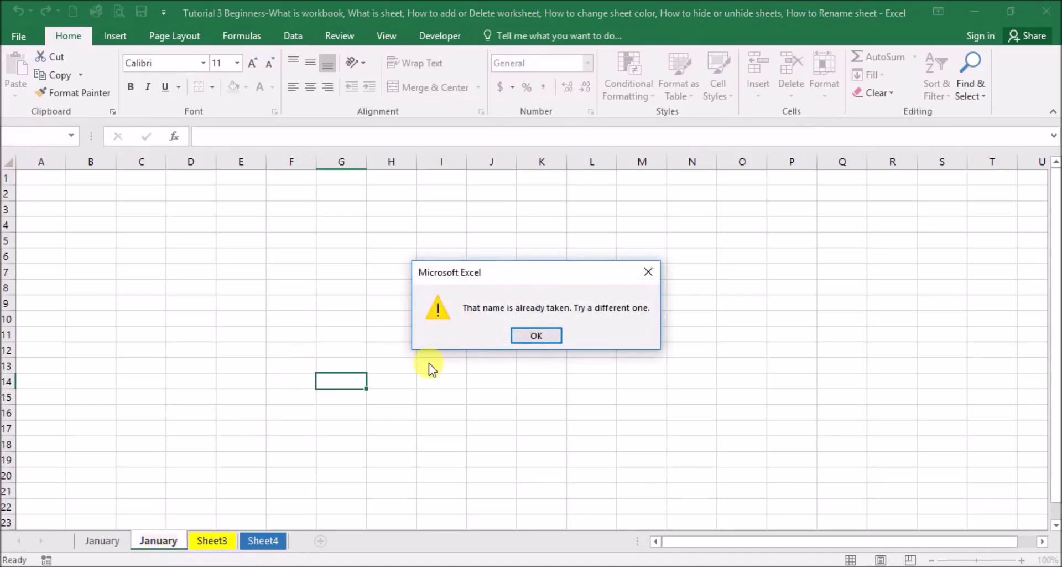
pyautogui.click(521, 332)
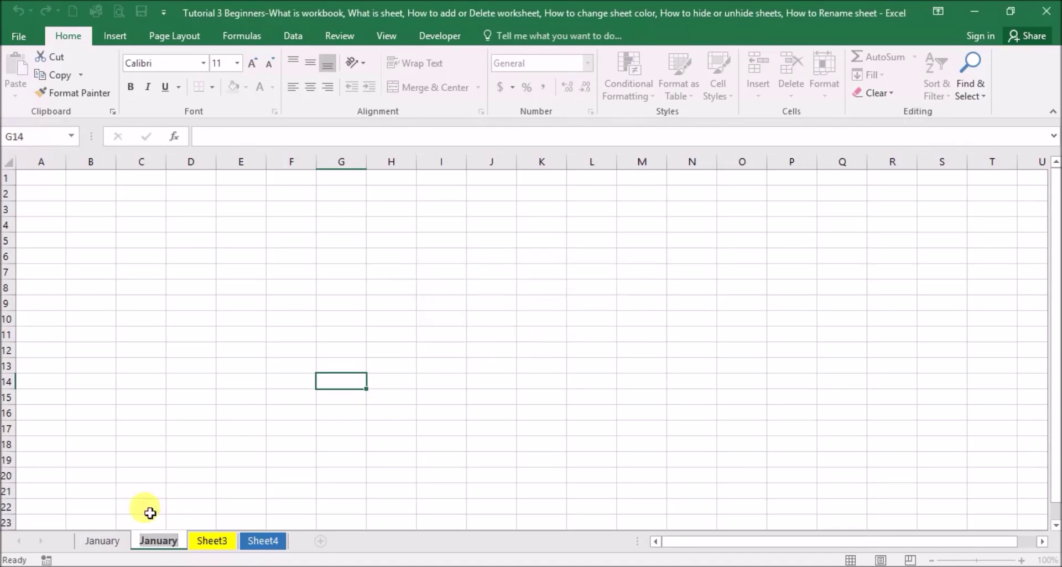
# - Rename the second sheet to February, then select Sheet3
pyautogui.click(178, 544)
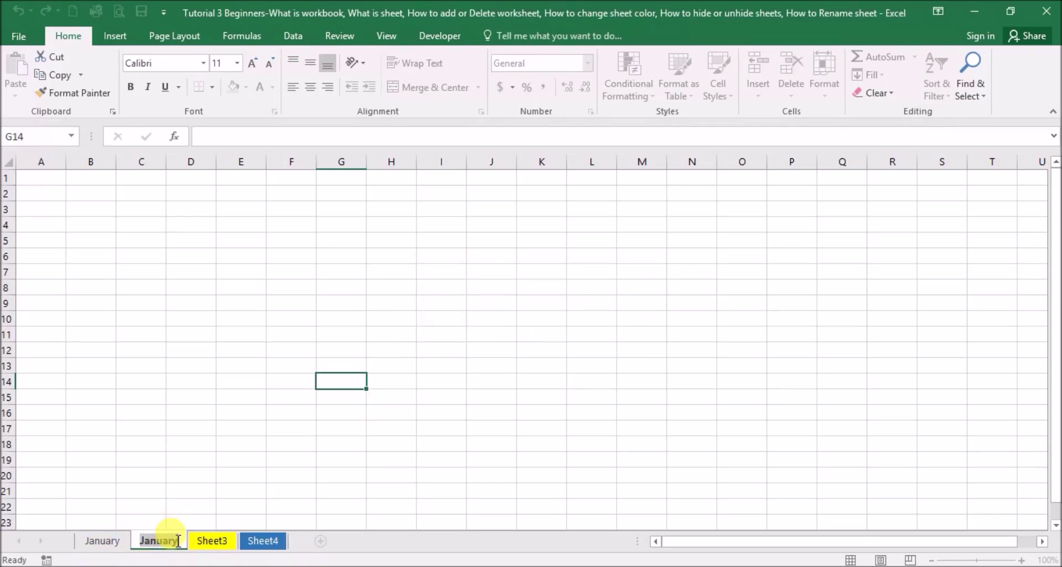
pyautogui.write('F')
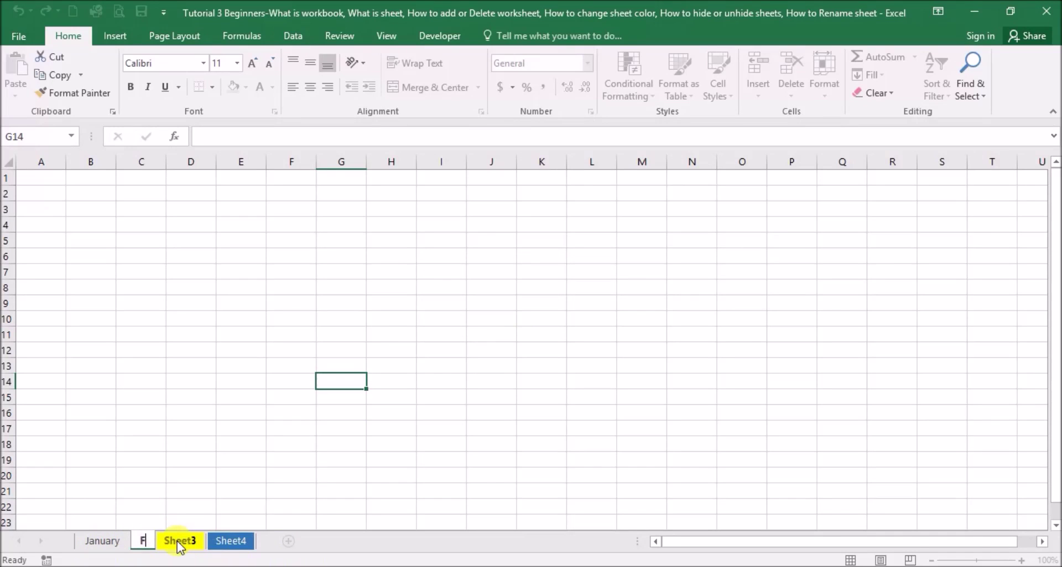
pyautogui.write('ebruary')
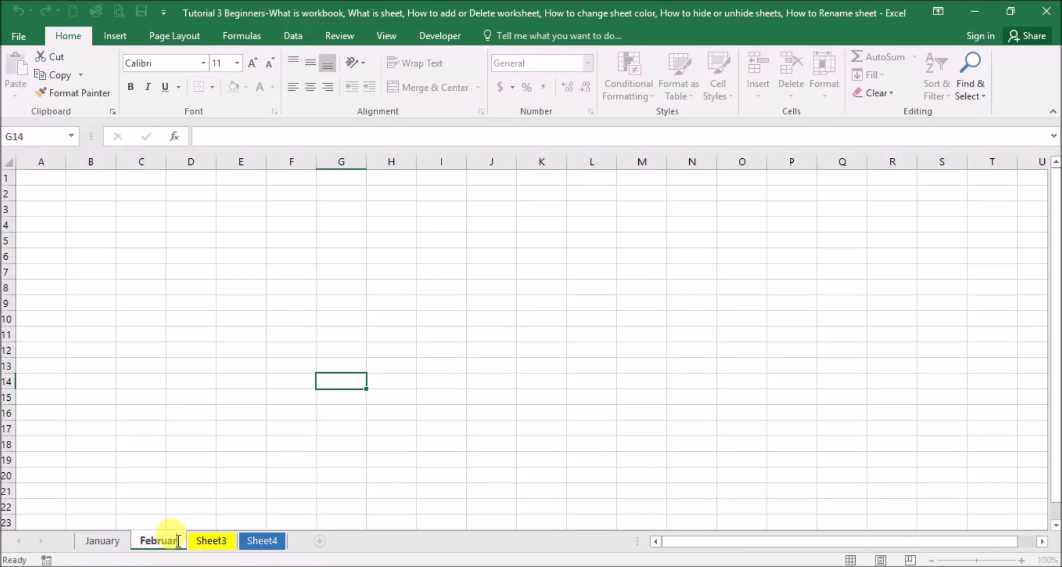
pyautogui.press('Return')
pyautogui.click(526, 387)
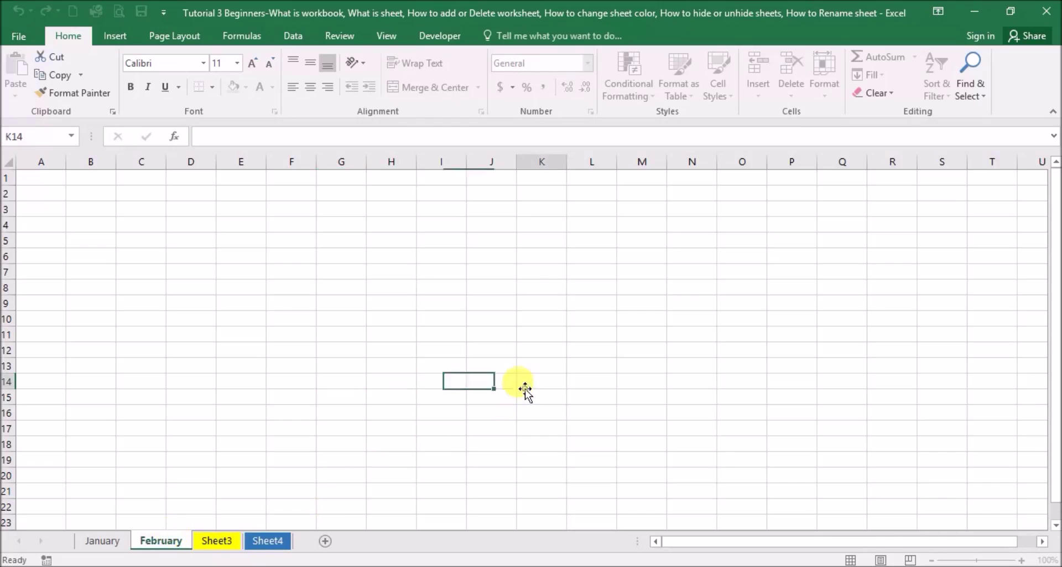
pyautogui.click(217, 544)
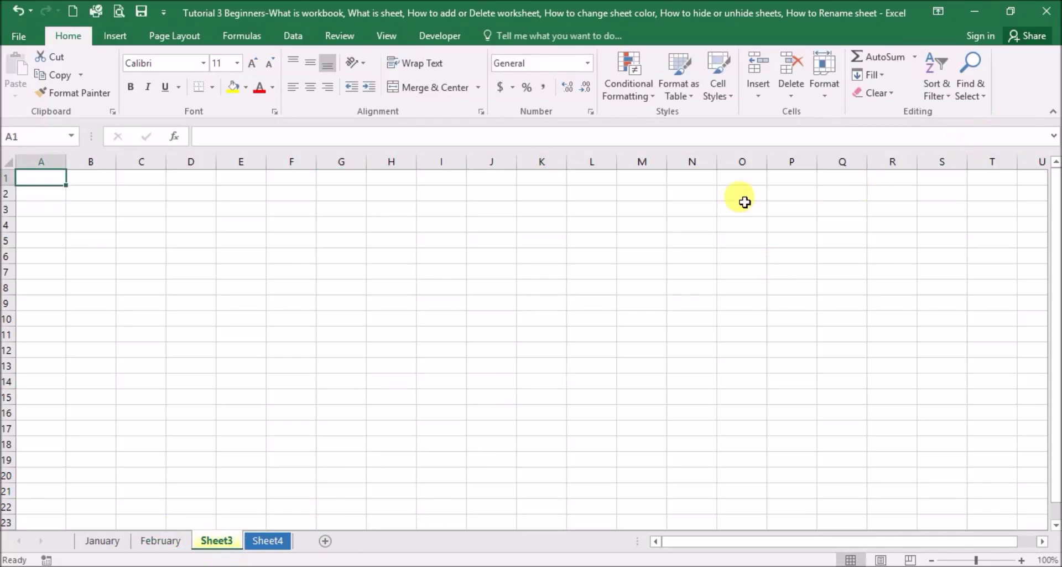
# - Cancel a Format > Rename Sheet on Sheet3, then view February and end on January
pyautogui.click(824, 95)
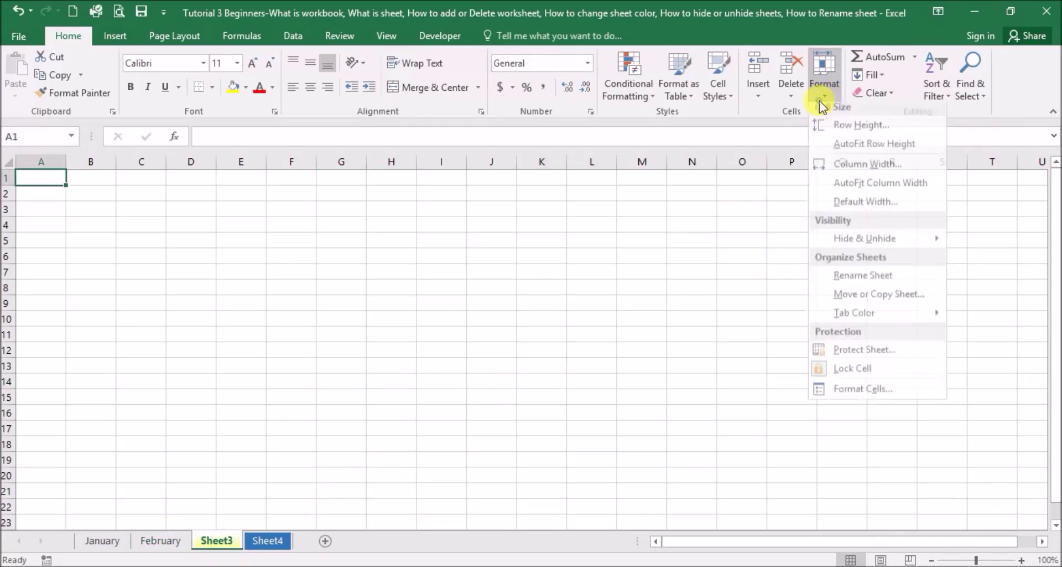
pyautogui.click(882, 282)
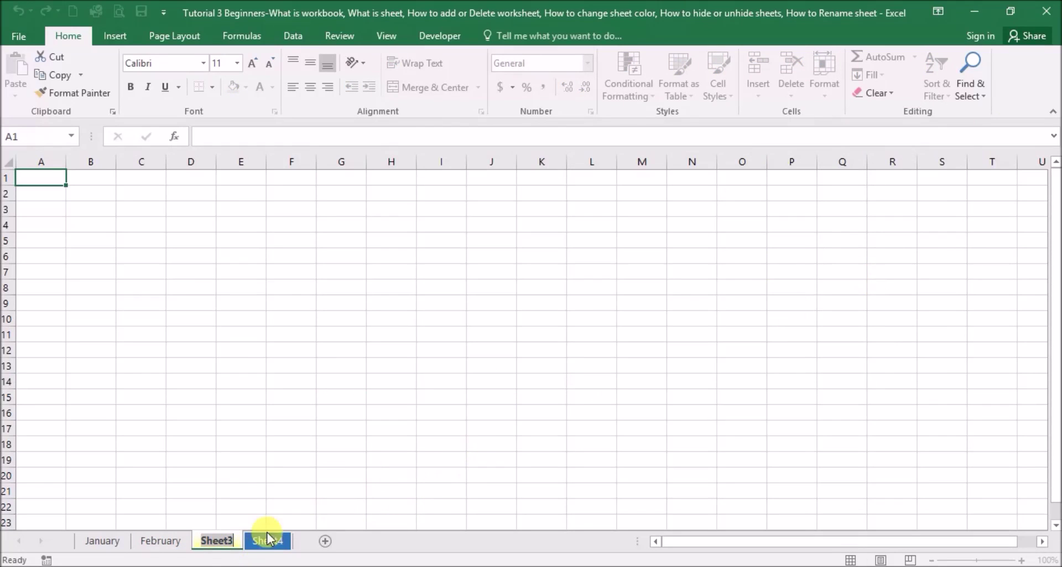
pyautogui.click(401, 335)
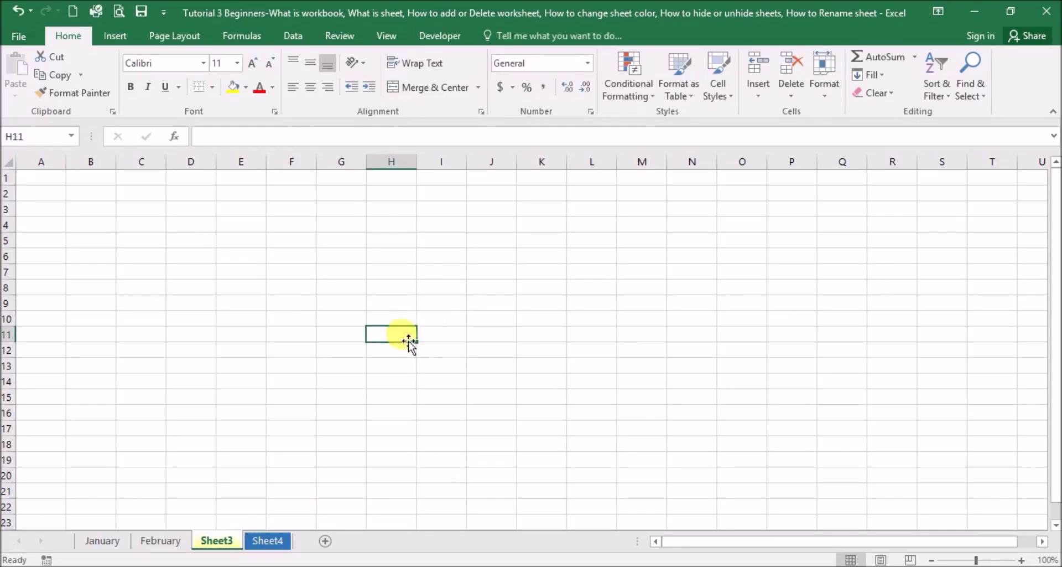
pyautogui.click(105, 540)
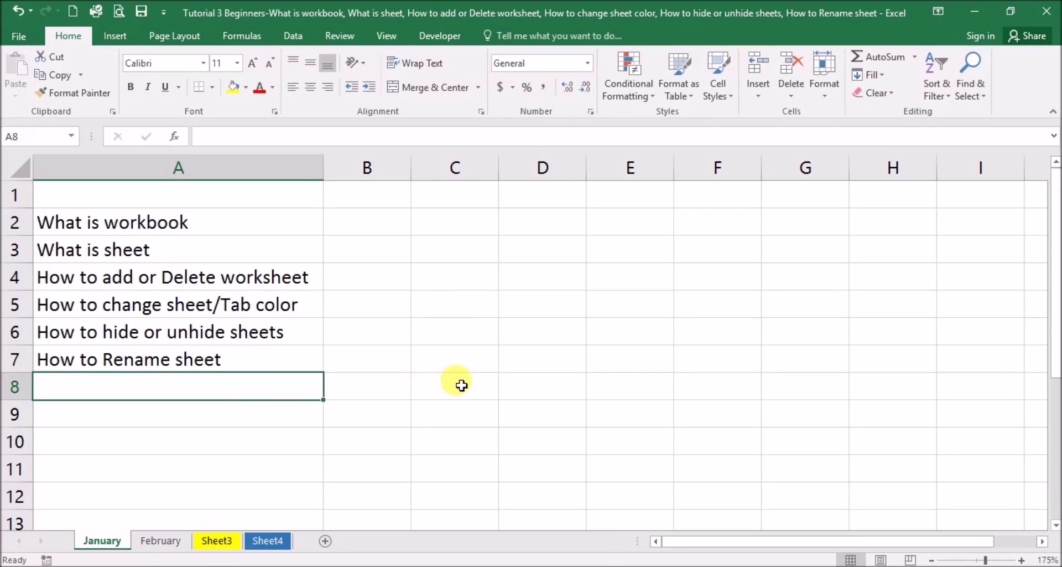
pyautogui.click(175, 541)
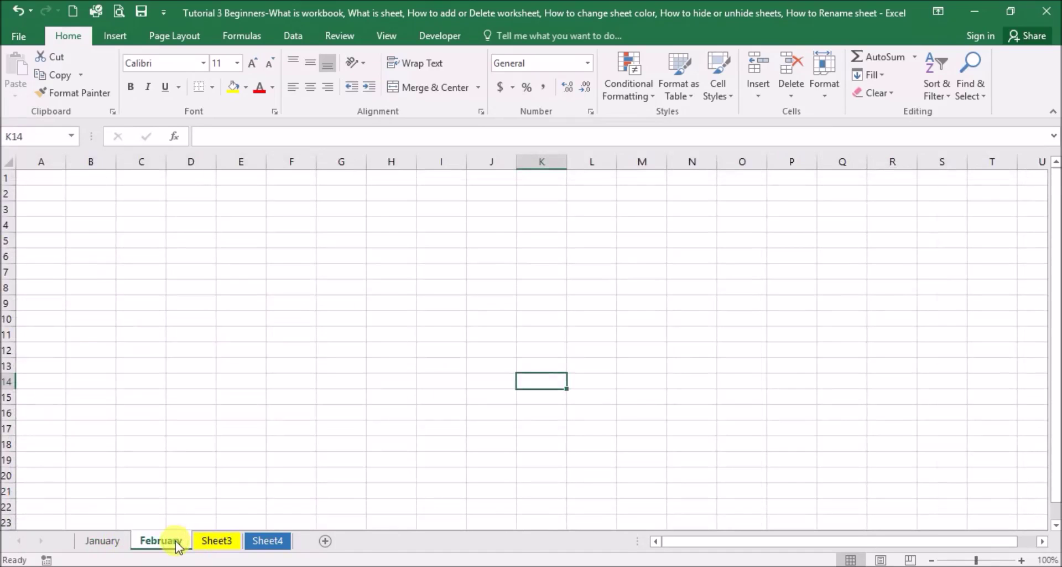
pyautogui.click(105, 541)
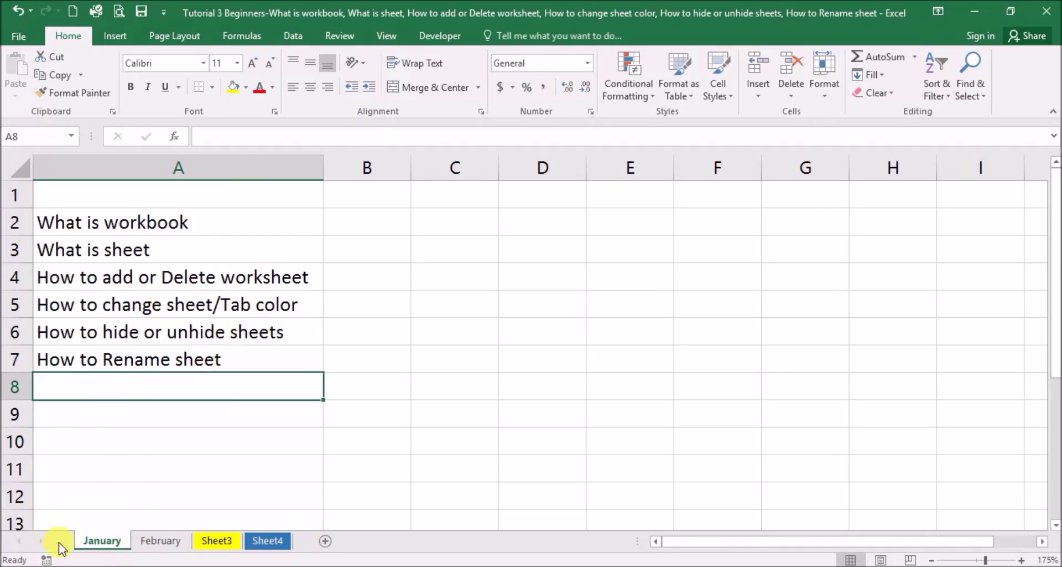
# - Hide the January sheet, then unhide it via Home > Format > Hide & Unhide
pyautogui.rightClick(96, 541)
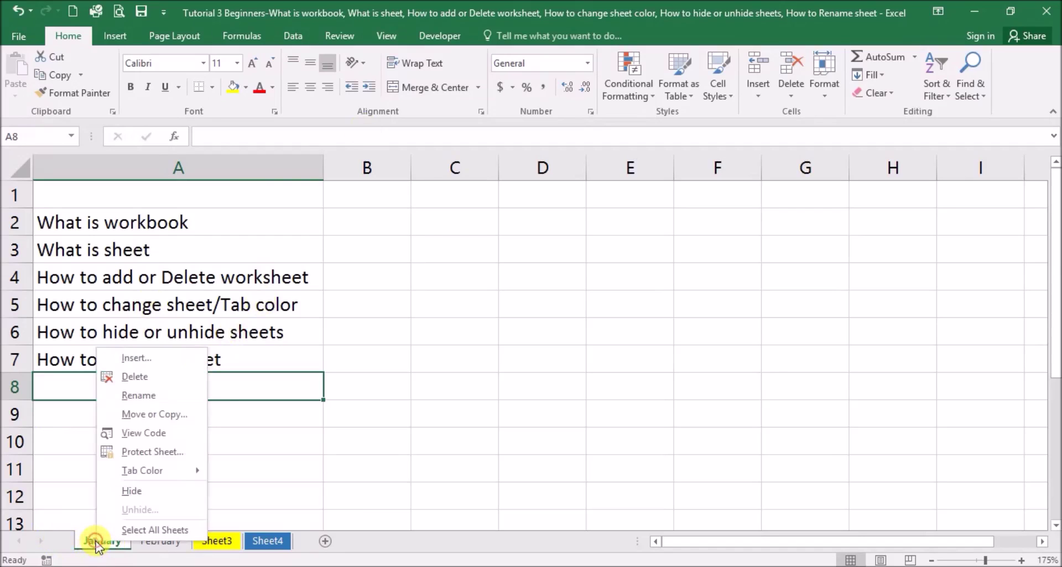
pyautogui.click(132, 491)
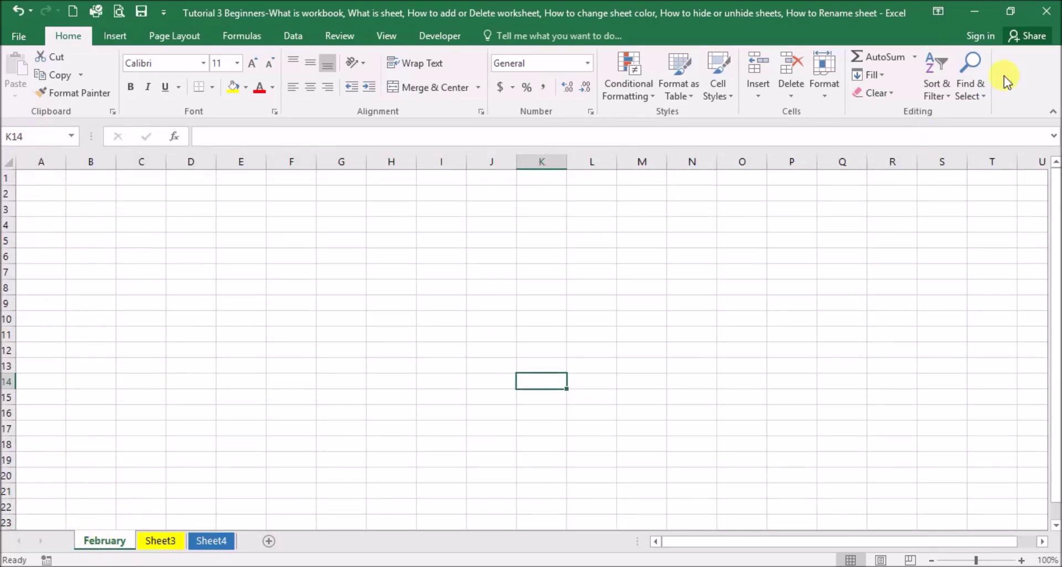
pyautogui.click(825, 98)
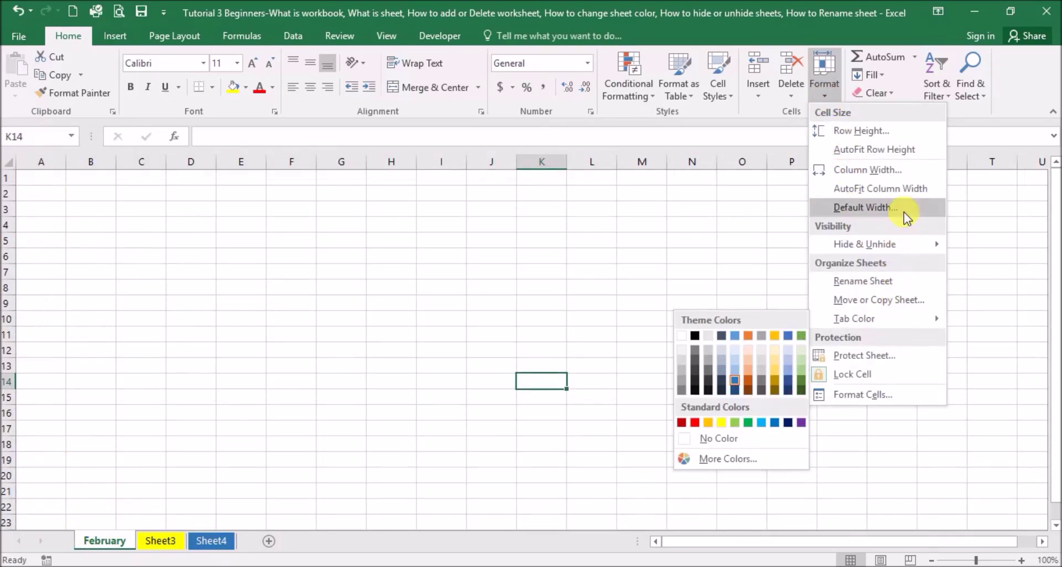
pyautogui.moveTo(863, 245)
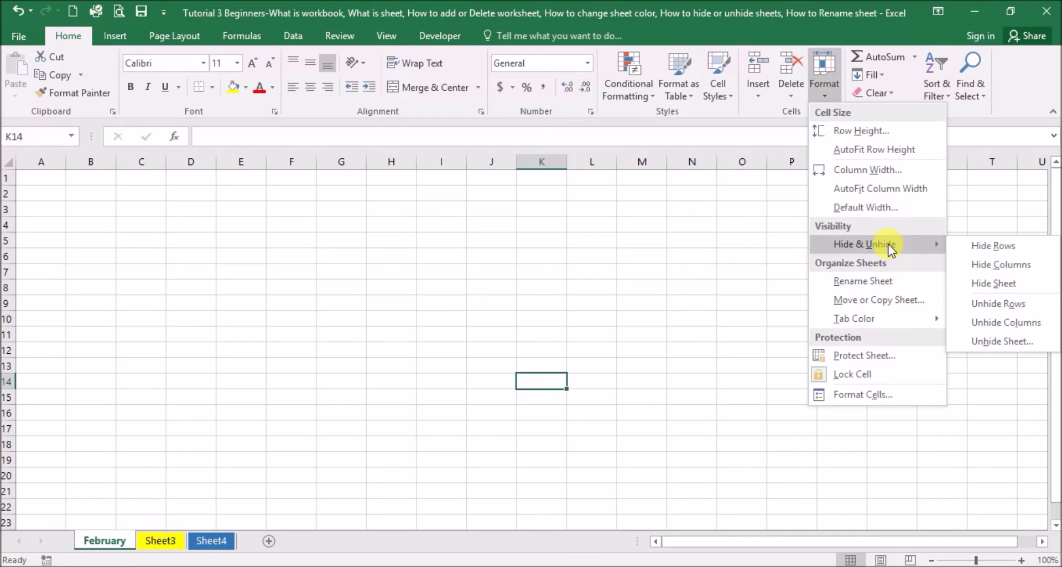
pyautogui.click(1003, 341)
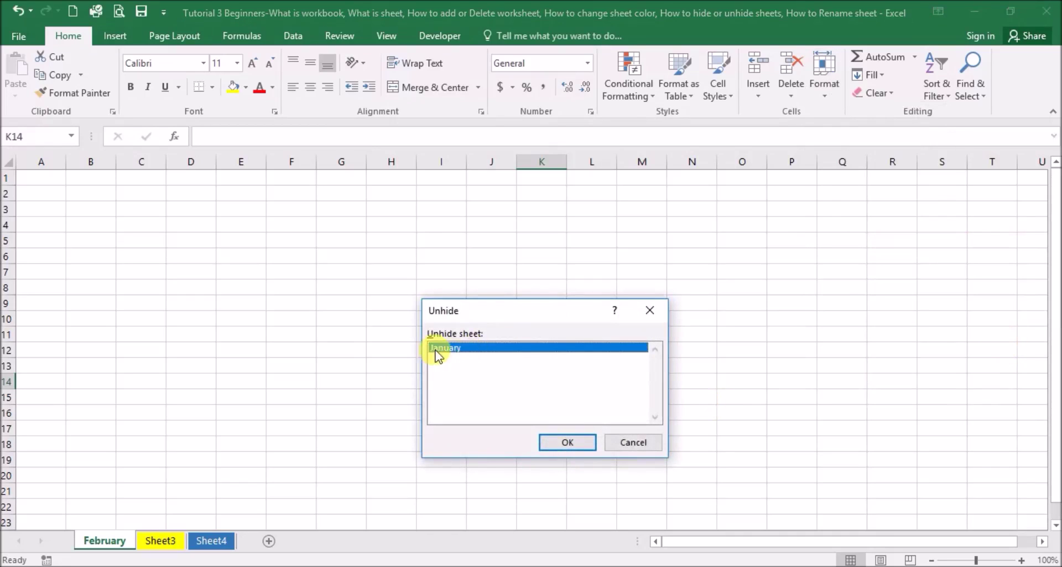
pyautogui.click(575, 441)
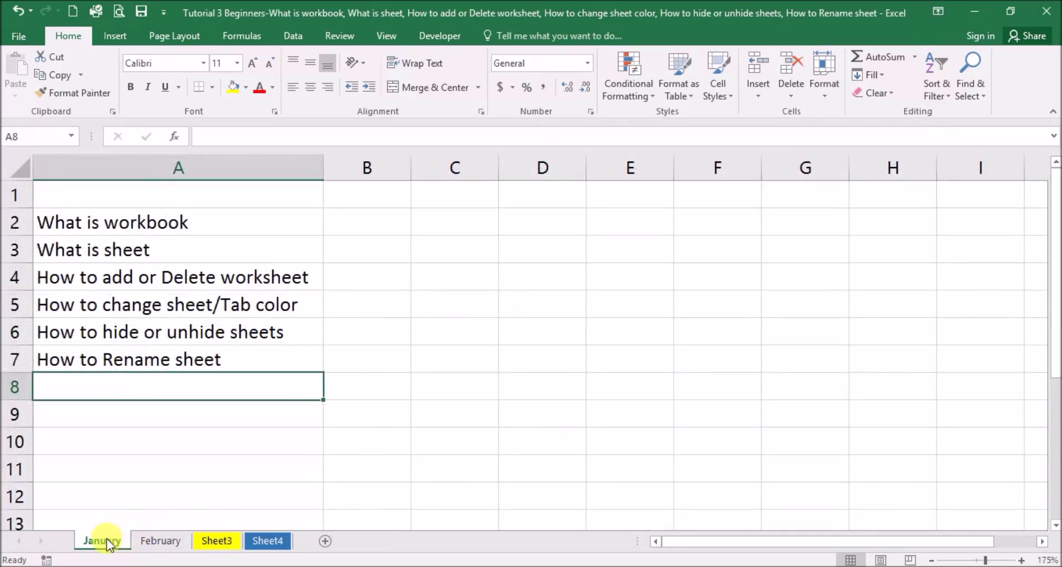
# - Hide and unhide January again from the tab menu, then group January, February and Sheet3
pyautogui.rightClick(108, 545)
pyautogui.click(145, 492)
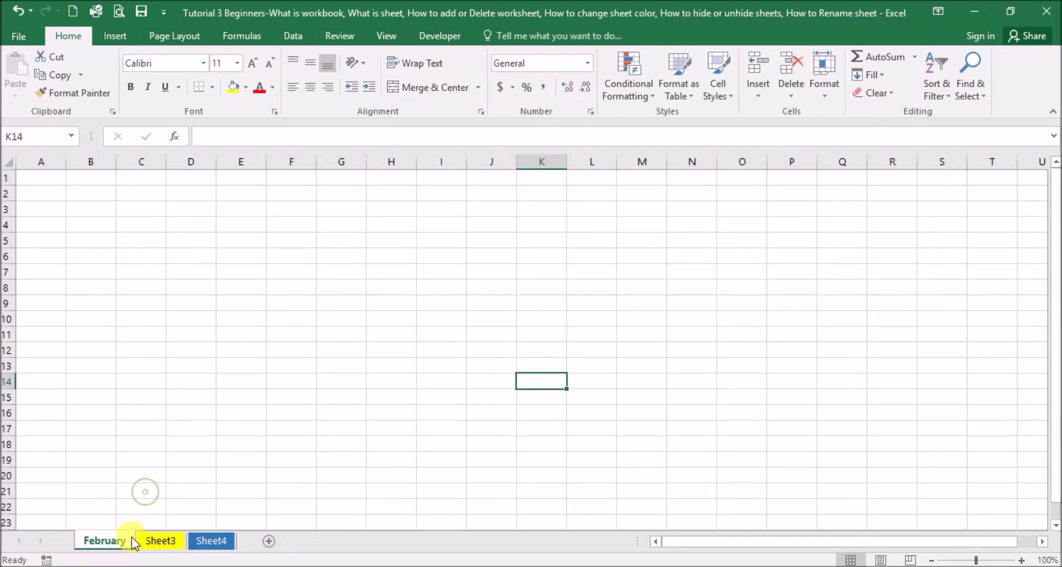
pyautogui.rightClick(108, 546)
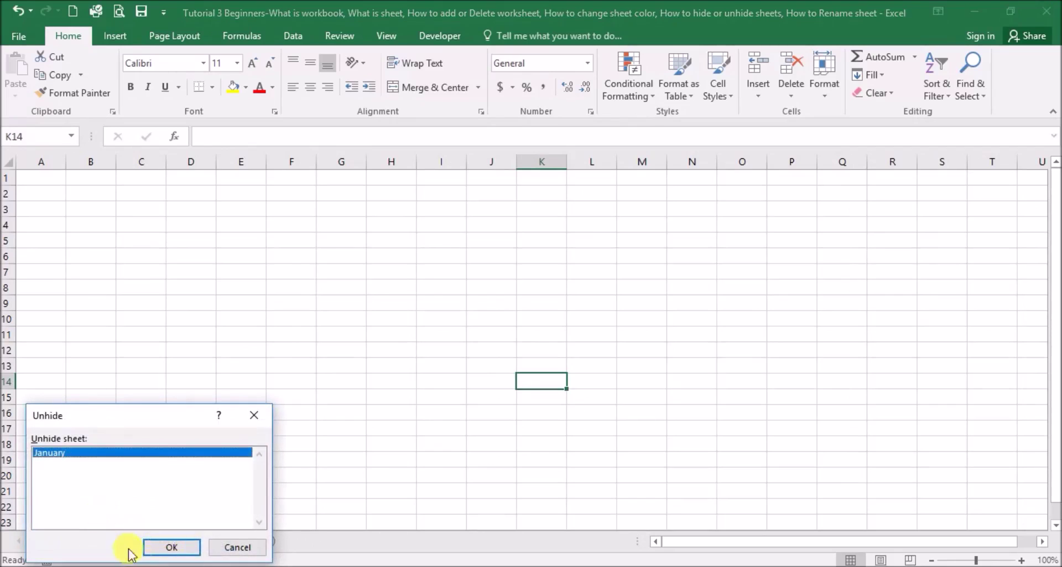
pyautogui.click(161, 547)
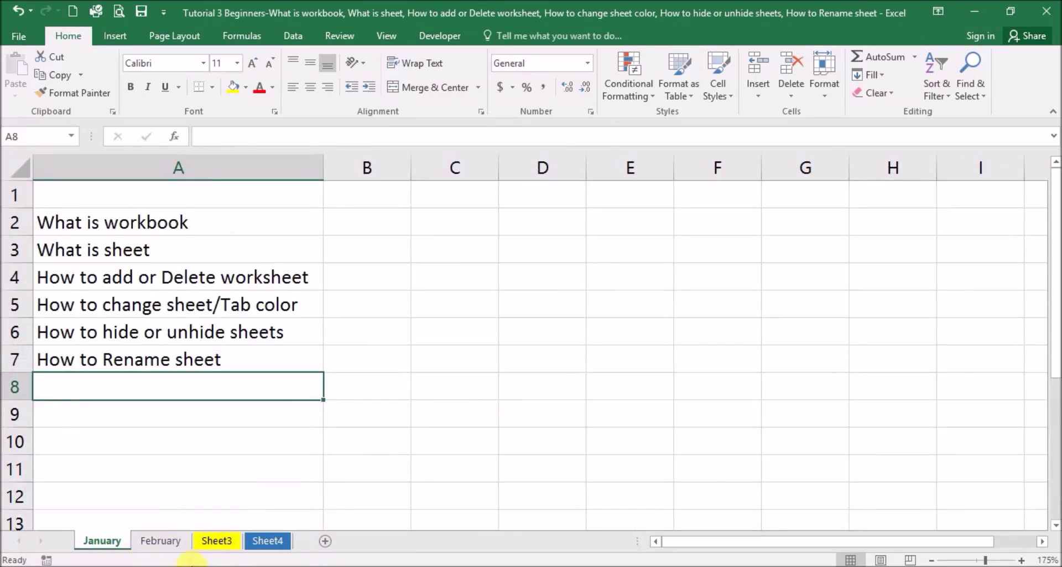
pyautogui.keyDown('shift'); pyautogui.click(232, 542); pyautogui.keyUp('shift')
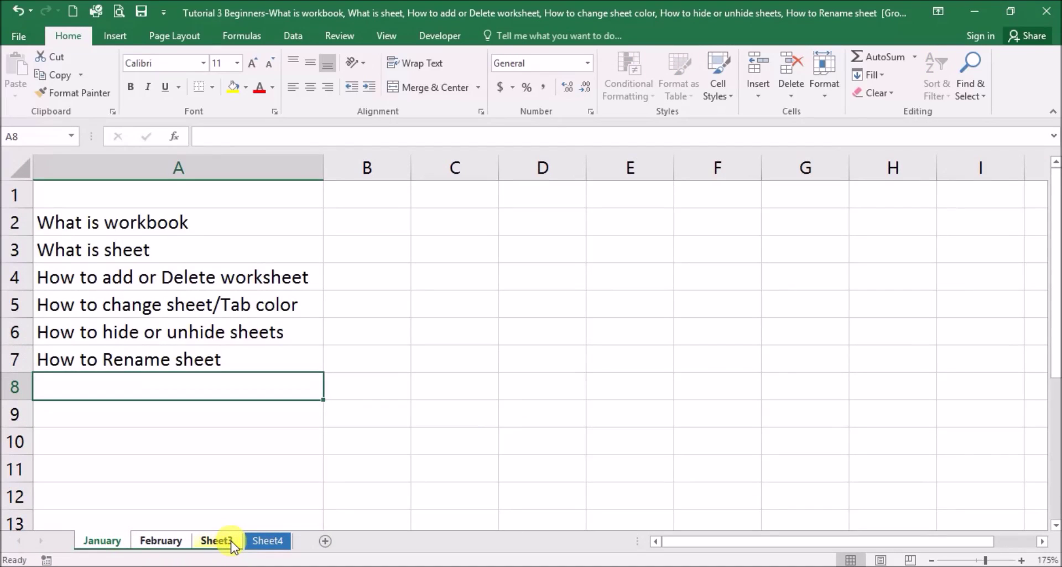
# - Ungroup the sheets via Sheet4, then return to the January sheet in the Tutorial 3 workbook window
pyautogui.rightClick(231, 543)
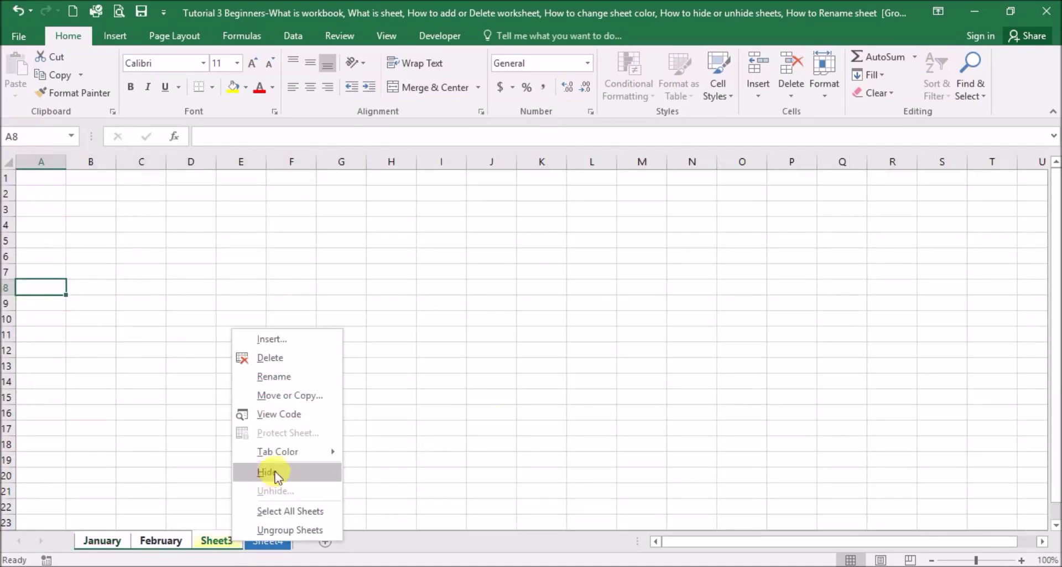
pyautogui.click(788, 357)
pyautogui.click(269, 541)
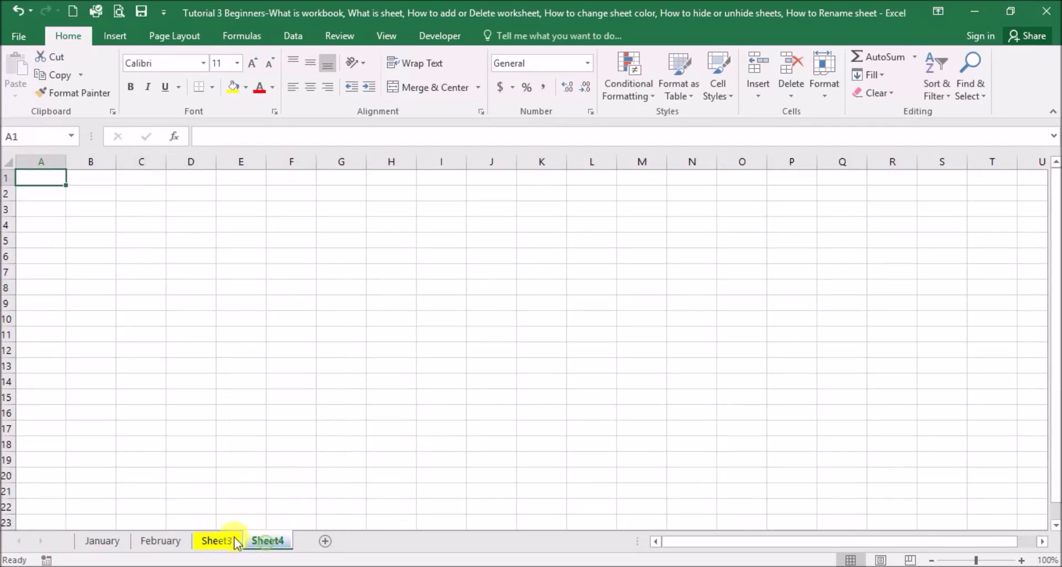
pyautogui.click(112, 542)
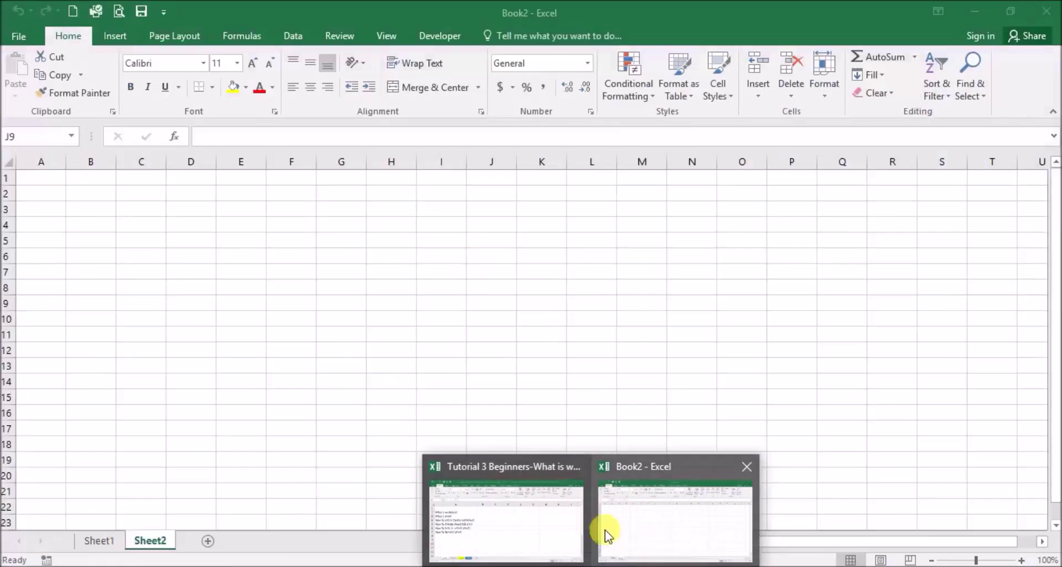
pyautogui.click(541, 526)
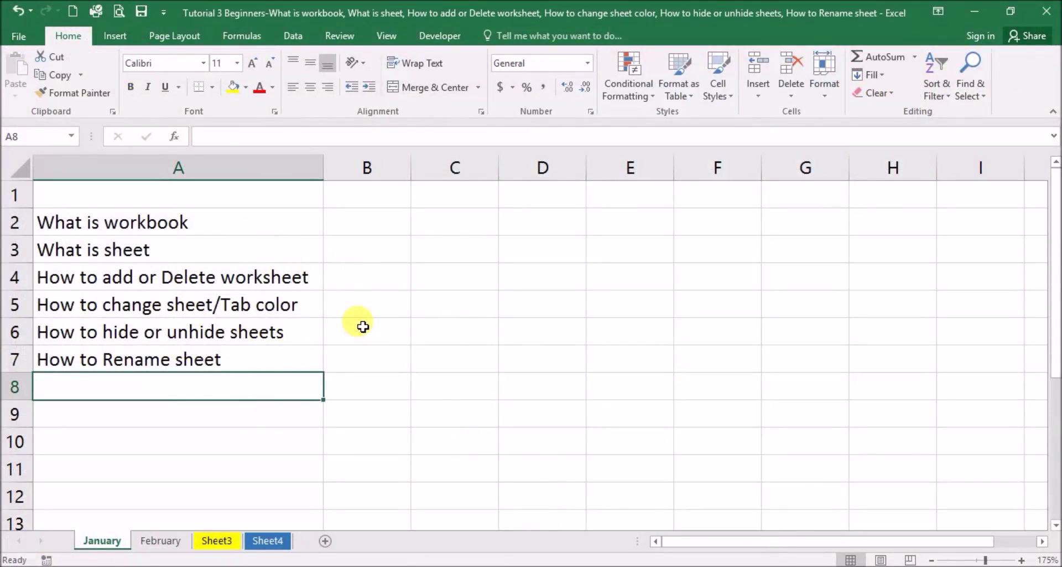
pyautogui.click(160, 541)
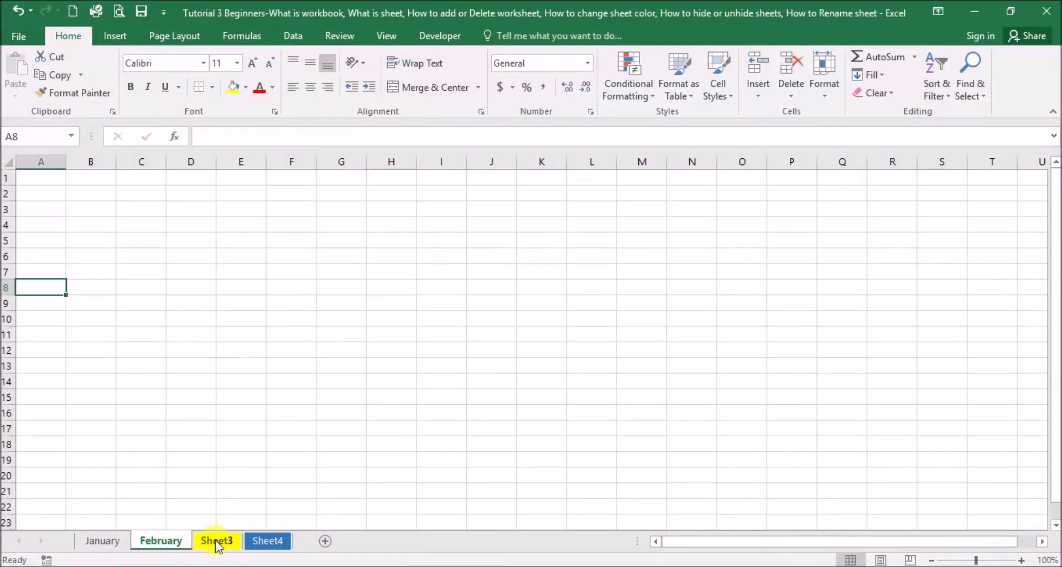
pyautogui.click(116, 542)
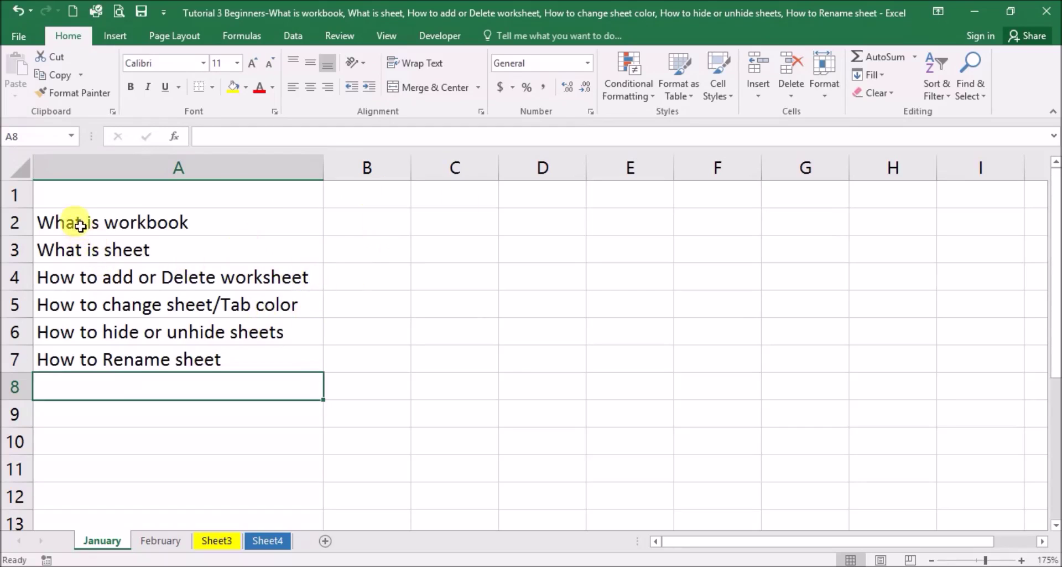
pyautogui.moveTo(80, 223)
pyautogui.mouseDown()
pyautogui.moveTo(144, 313)
pyautogui.moveTo(217, 360)
pyautogui.mouseUp()
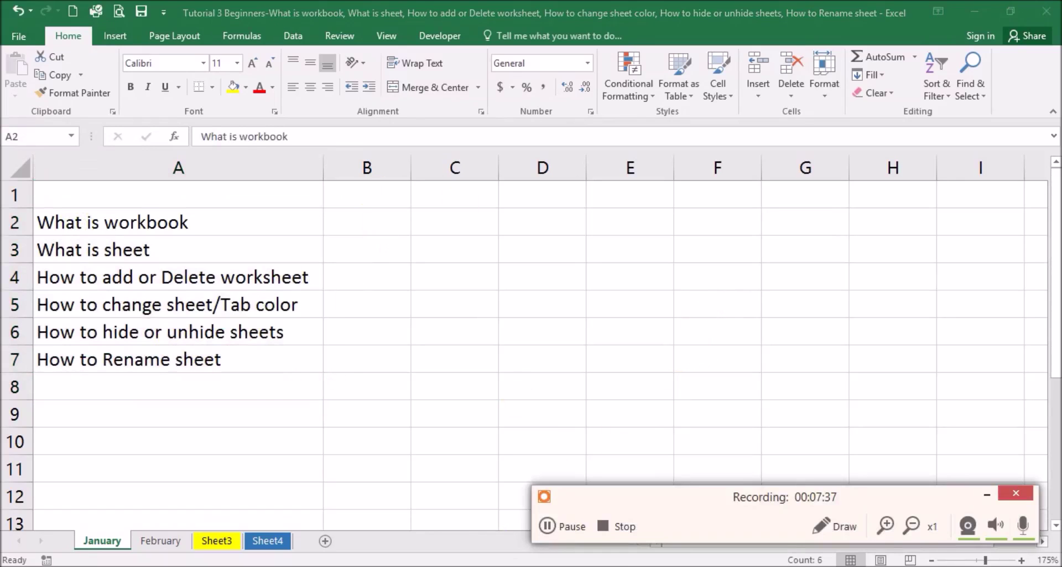
pyautogui.click(614, 526)
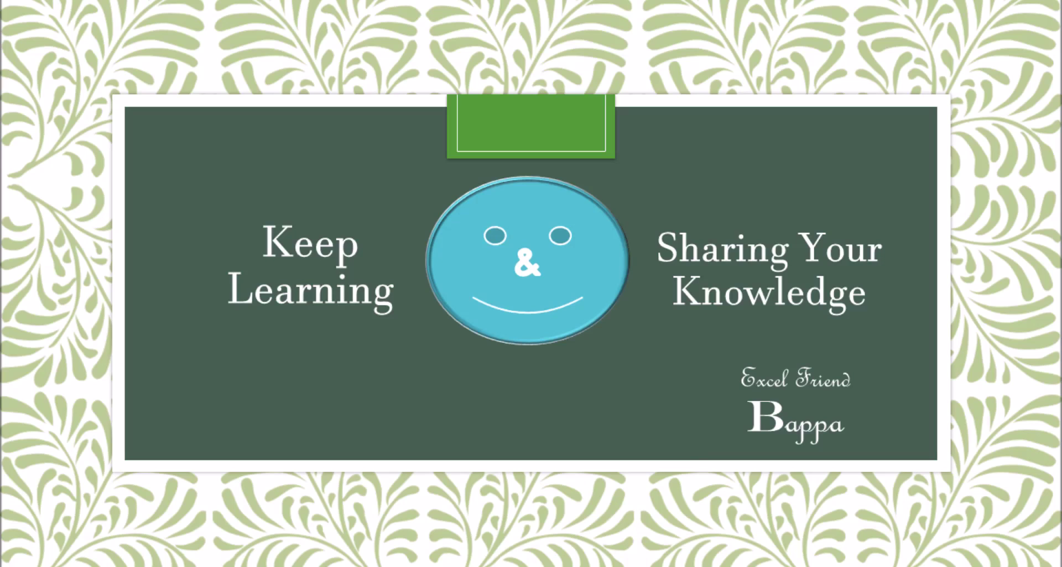